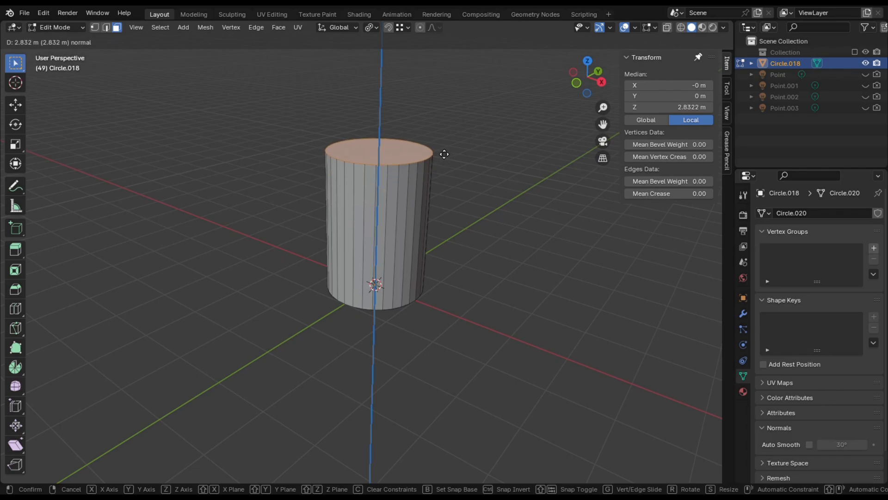
- Extrude the circle face up about 2.86 m, then another 0.14 m, and scale the new top face to about 0.874
left_click(444, 152)
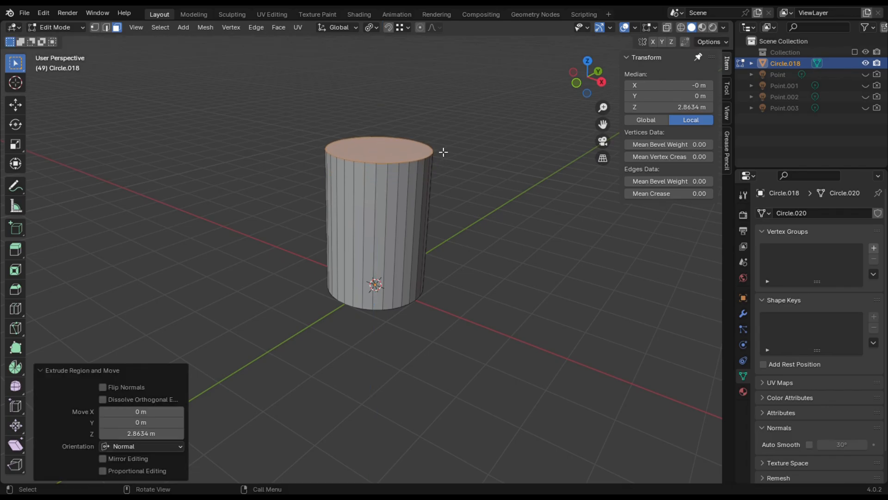
key("e")
left_click(477, 202)
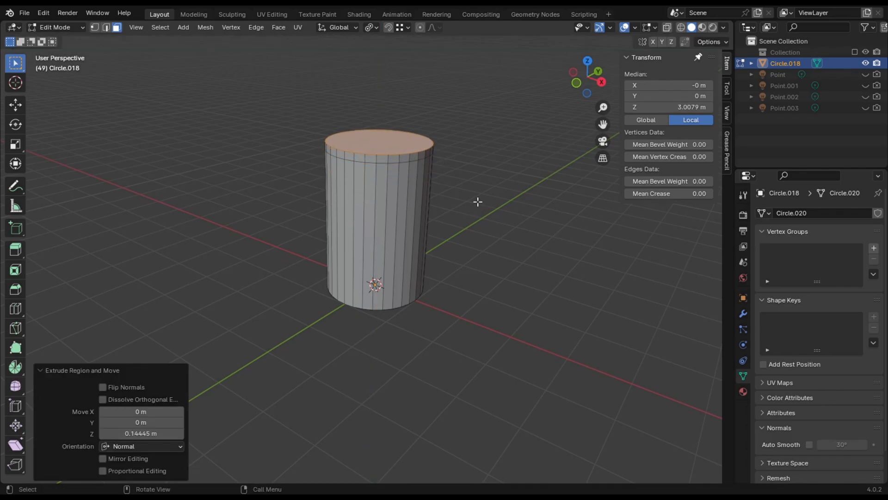
key("s")
left_click(464, 197)
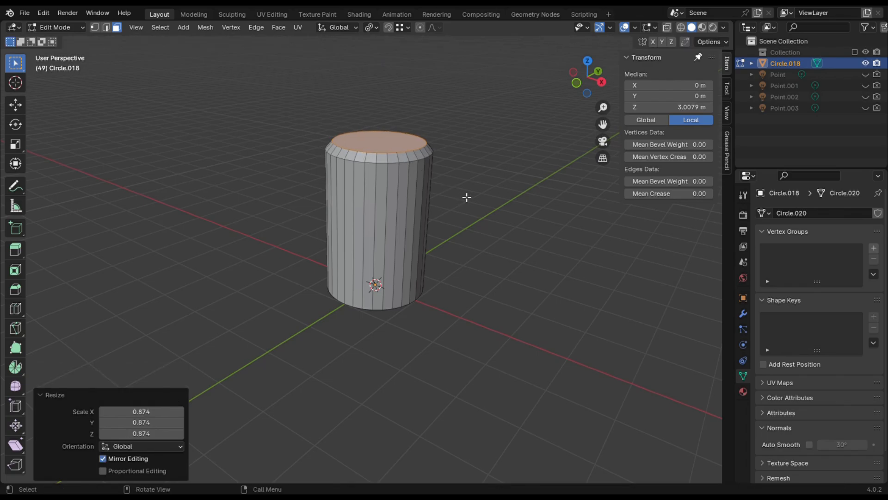
- Extrude the cylinder's bottom face outward about 0.066 m and scale it to about 0.93
left_click_drag(587, 78, 524, 172)
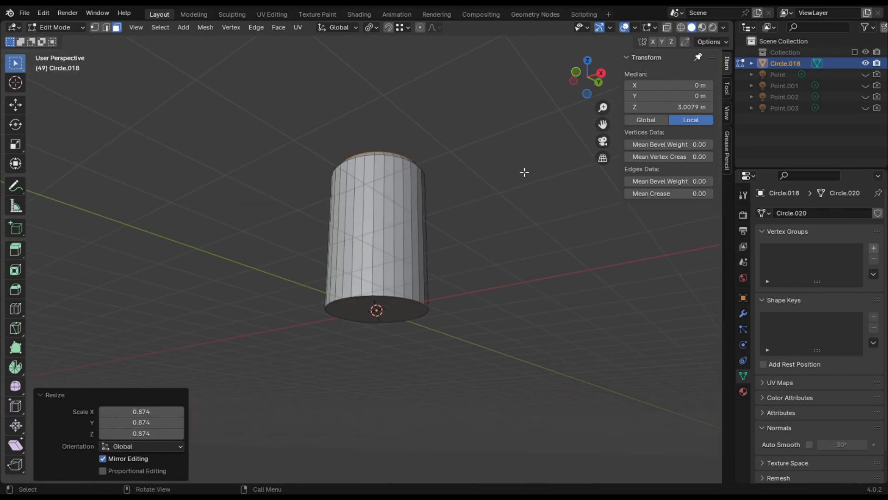
left_click(416, 313)
key("e")
left_click(419, 316)
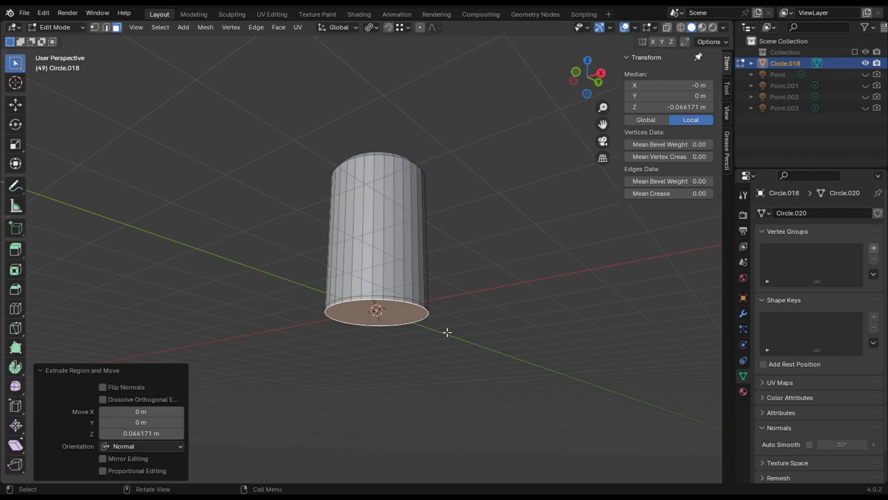
key("s")
left_click(452, 338)
- Extrude the narrowed bottom face another 0.066 m or so and scale it to about 0.783
key("e")
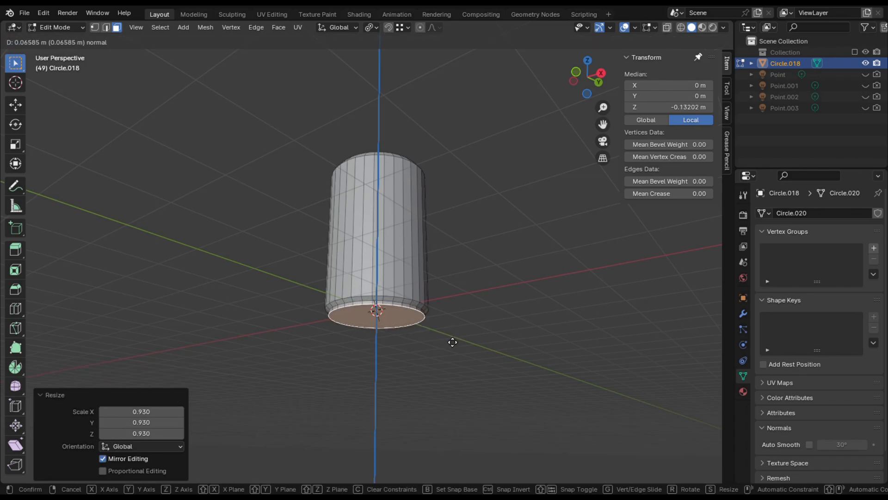
left_click(453, 342)
key("s")
left_click(434, 326)
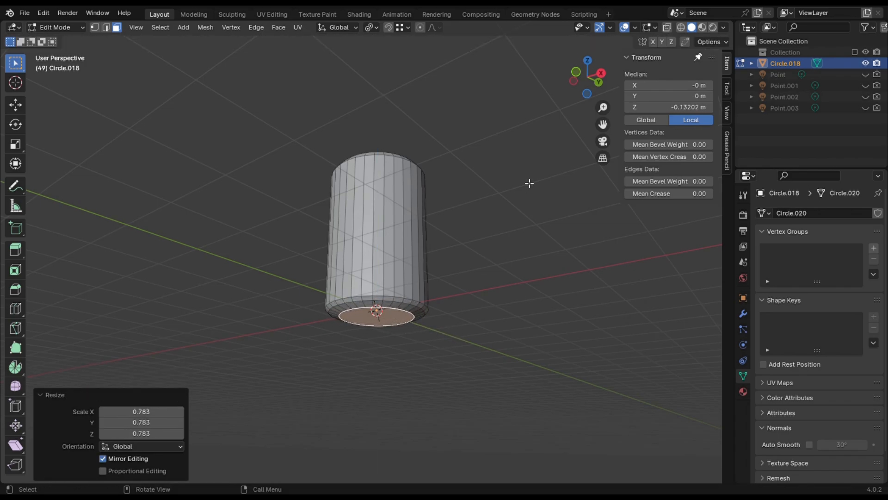
- Return to Object Mode and shade the bottle body smooth with Auto Smooth enabled at 30°
left_click_drag(576, 100, 498, 103)
left_click(55, 27)
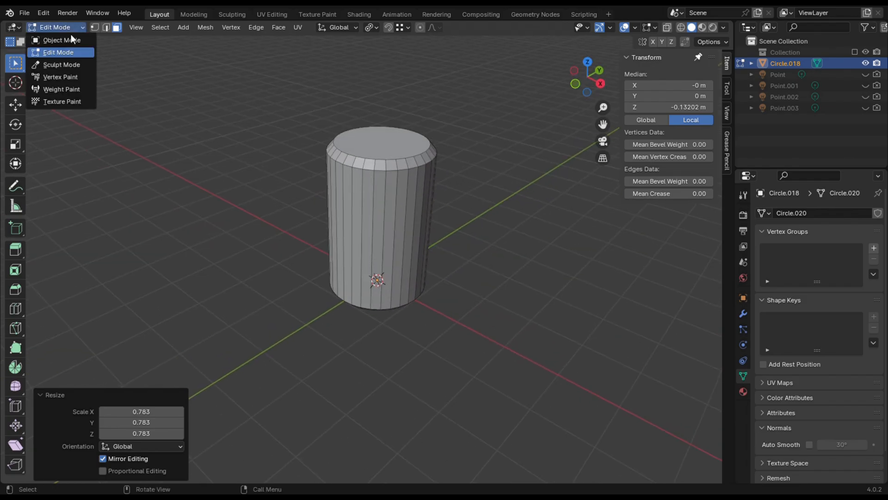
left_click(51, 41)
right_click(397, 202)
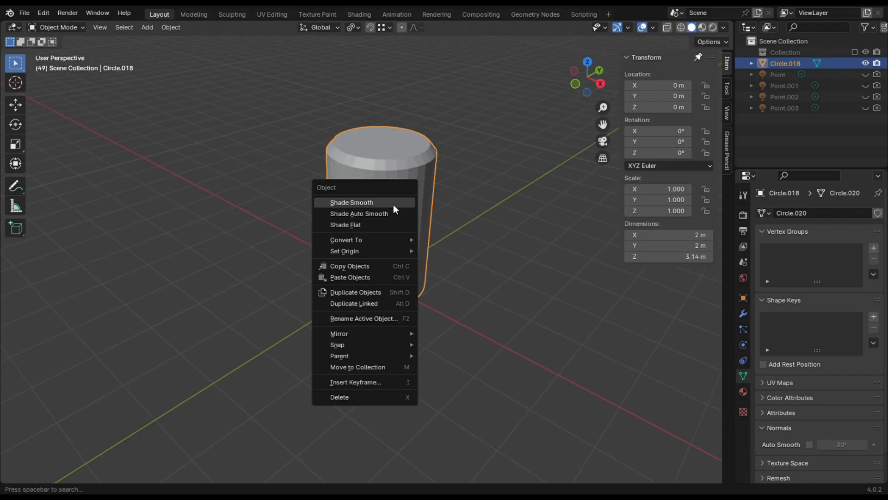
left_click(394, 202)
left_click(810, 445)
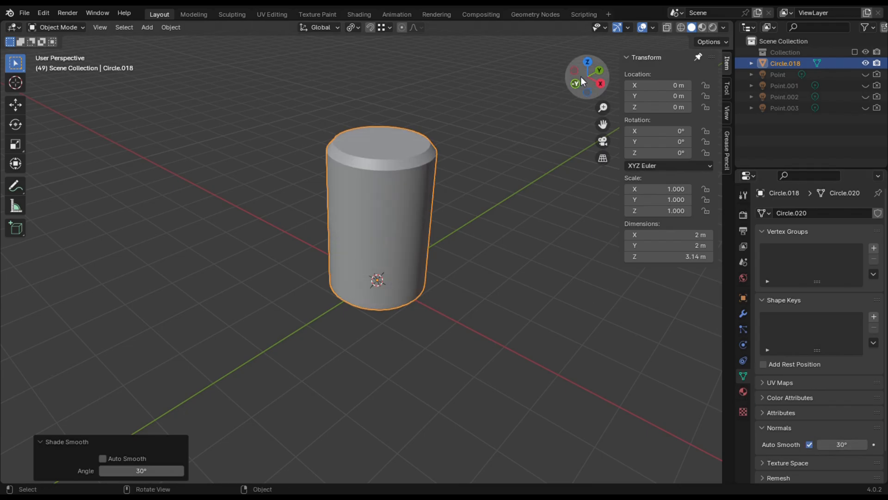
- Add a mesh cylinder and raise it along Z about 3.46 m to sit above the bottle body
left_click_drag(581, 76, 495, 73)
left_click(144, 26)
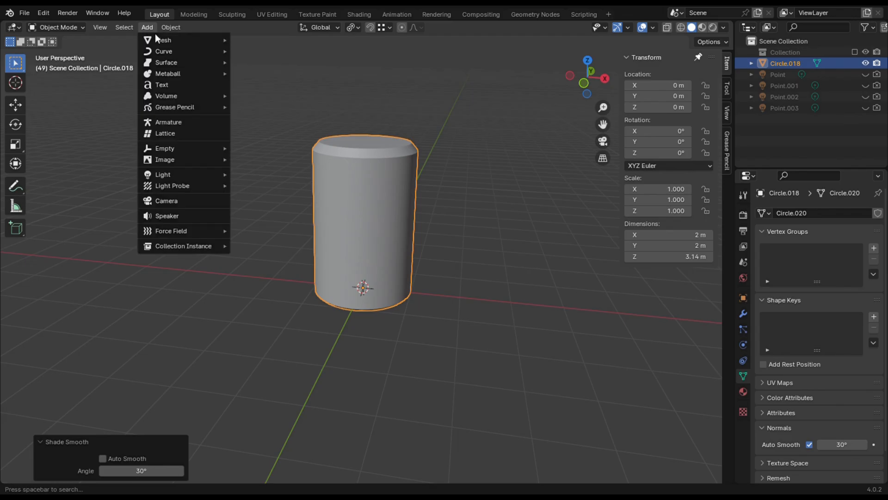
mouse_move(196, 38)
left_click(257, 95)
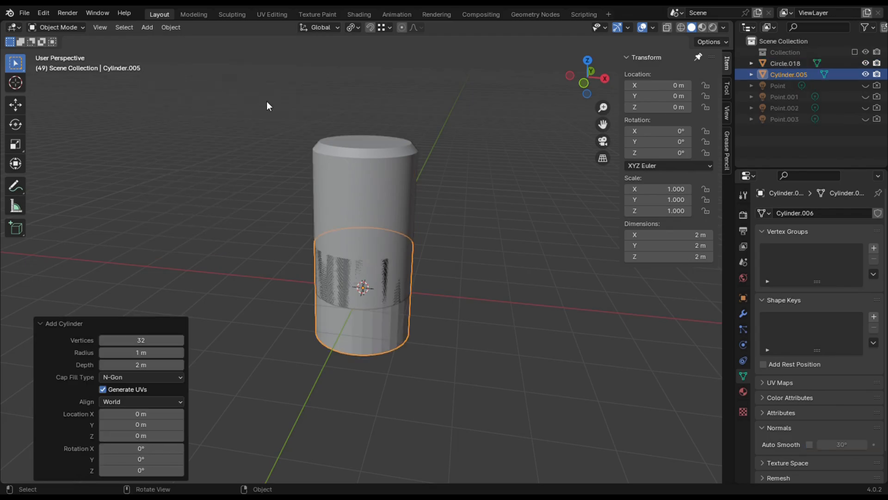
left_click(15, 105)
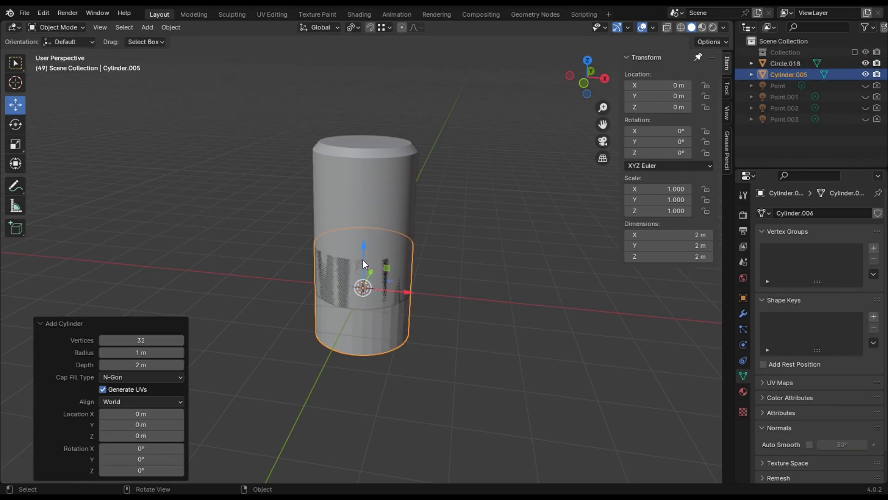
left_click_drag(362, 260, 399, 156)
- Scale the new cylinder uniformly to about 0.65 and flatten it along Z by a factor of about 0.4
key("s")
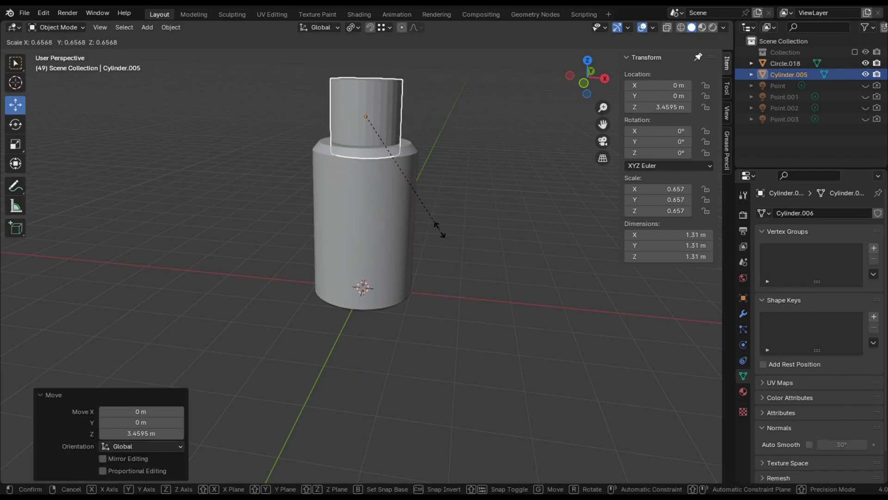
left_click(415, 223)
left_click_drag(604, 124, 595, 203)
key("s")
key("z")
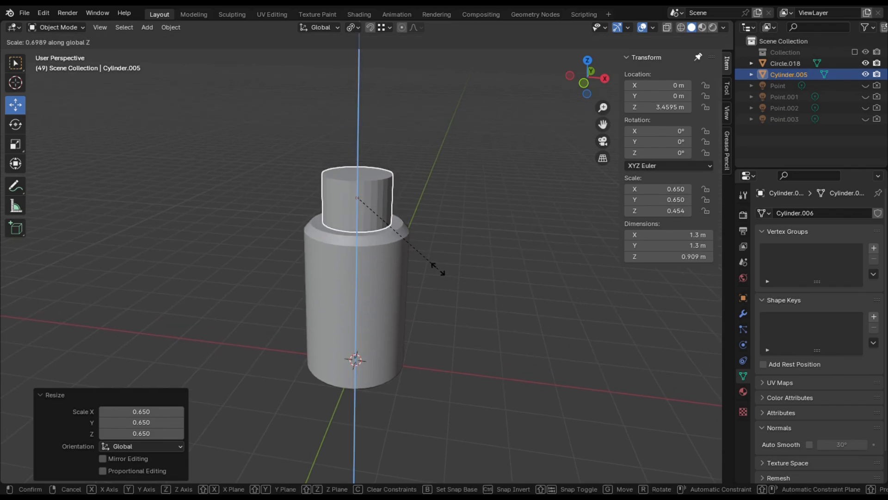
left_click(401, 242)
- Lower the flattened cap cylinder about 0.196 m along Z onto the bottle's shoulder
scroll(472, 148, "up", 4)
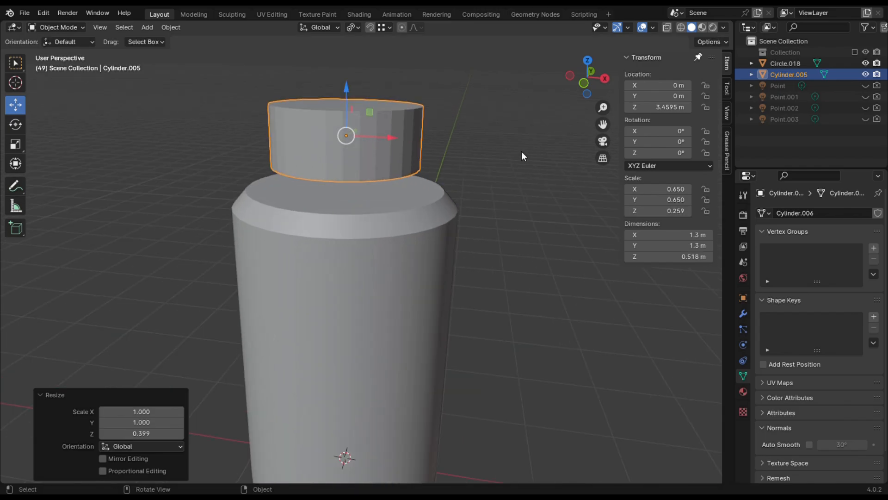
left_click_drag(348, 92, 350, 120)
scroll(585, 79, "down", 5)
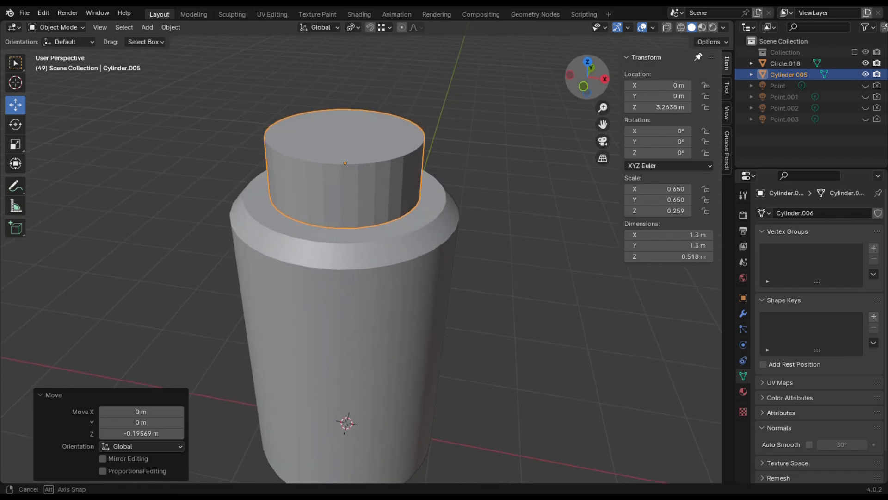
left_click_drag(586, 79, 585, 86)
- Add a path curve and raise it along Z about 4.24 m above the cap
left_click(145, 28)
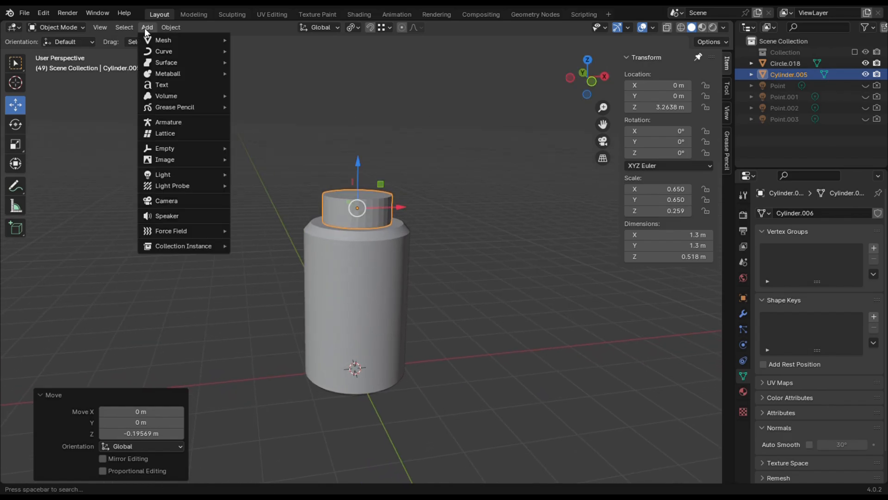
mouse_move(168, 40)
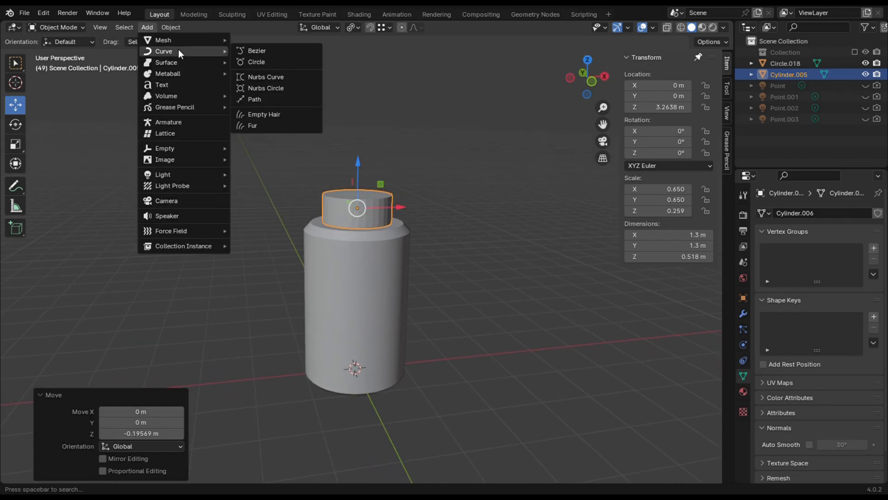
left_click(258, 98)
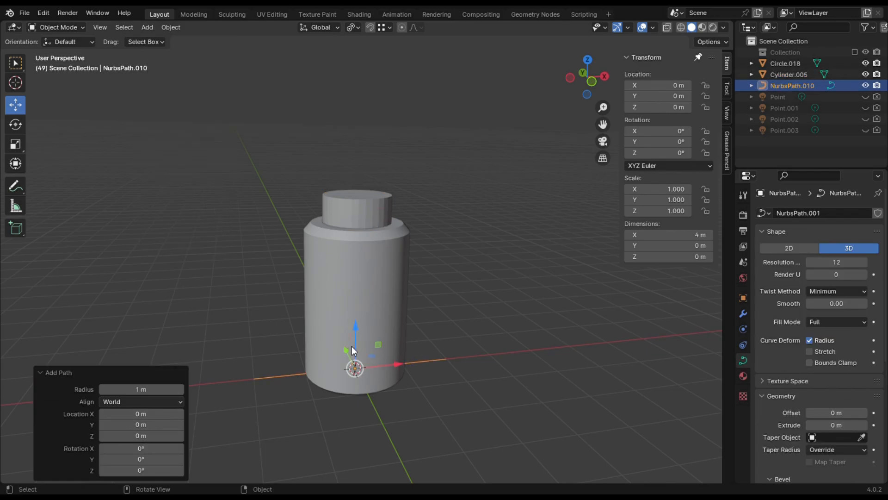
left_click_drag(353, 344, 369, 172)
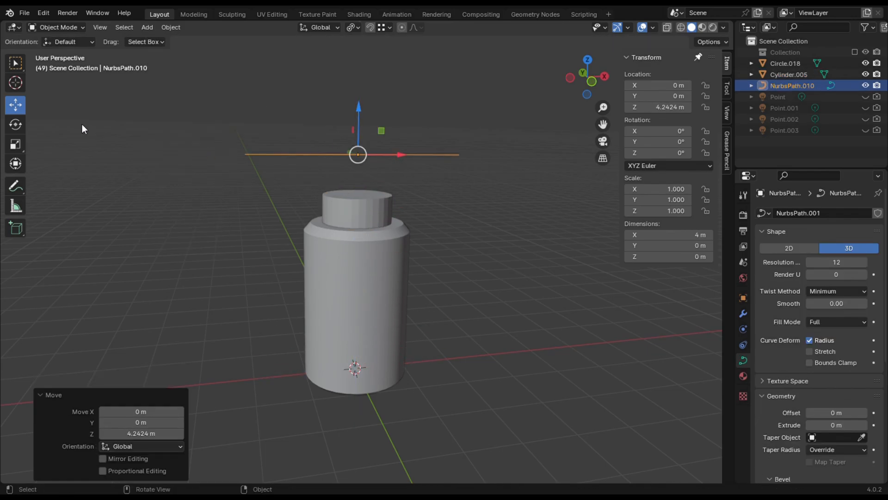
- Rotate the path about 90.5° around Y to stand upright and lower it about 1.34 m into the bottle
left_click(21, 122)
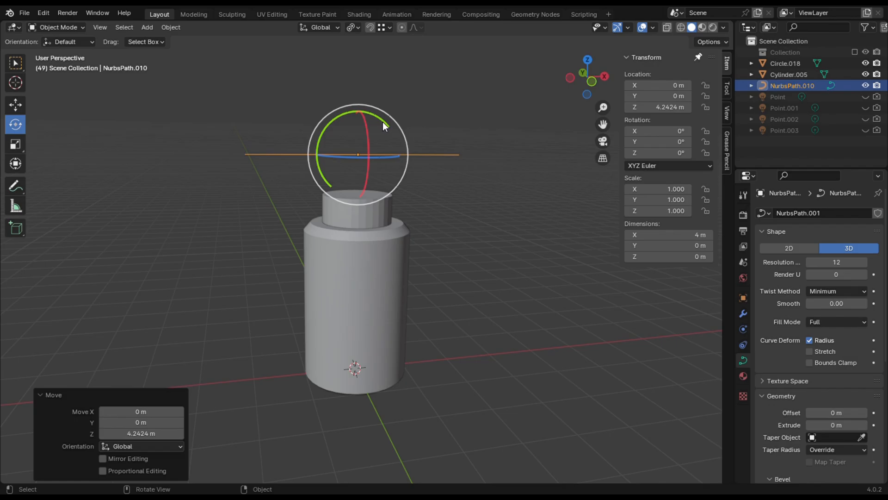
left_click_drag(382, 121, 370, 166)
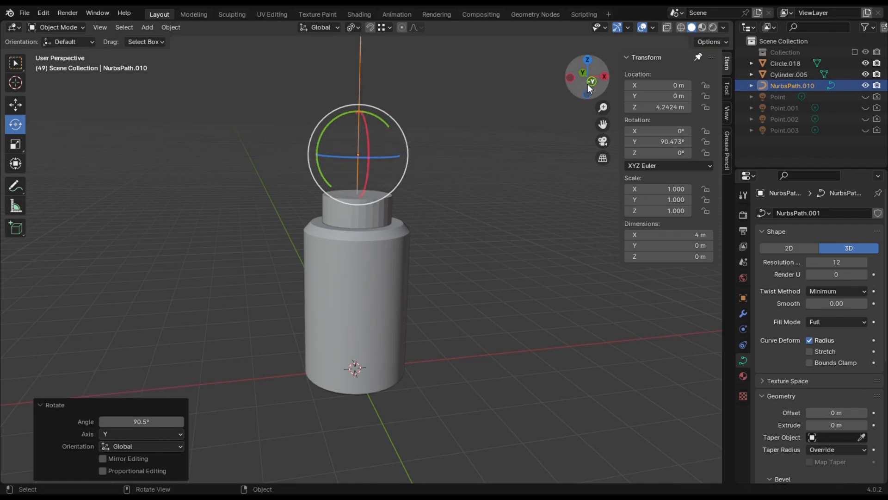
left_click(67, 27)
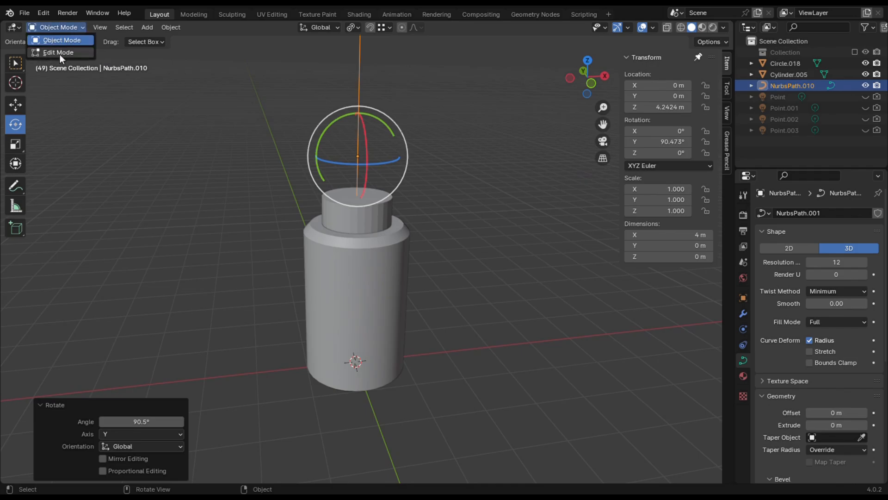
left_click(16, 105)
left_click_drag(354, 111, 365, 190)
- Enter Edit Mode on the path and raise all its control points about 0.515 m along Z
left_click(56, 28)
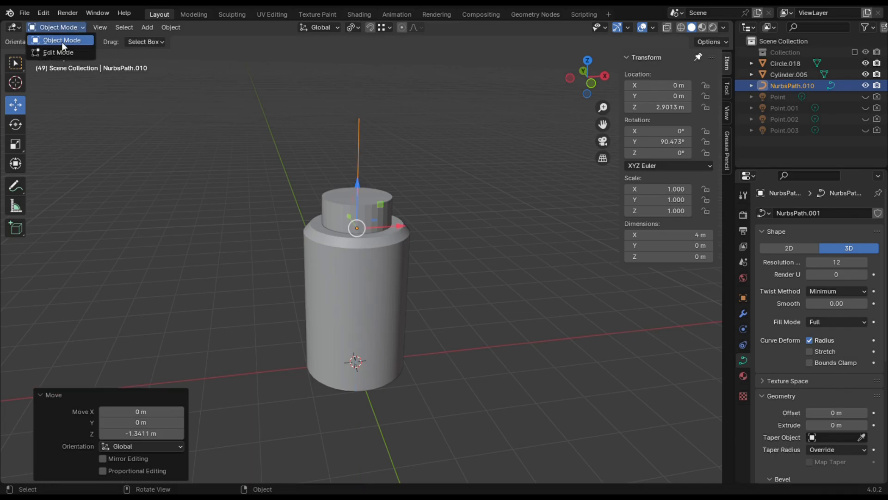
left_click(65, 52)
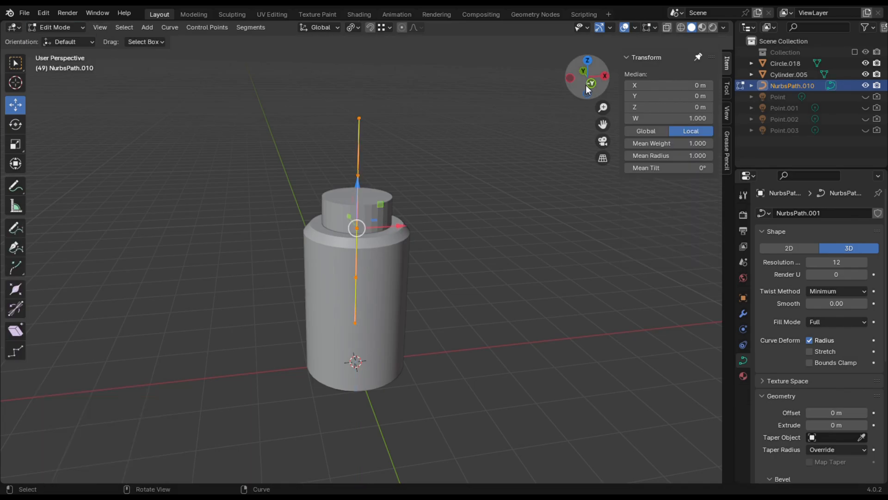
mouse_move(588, 87)
left_mouse_down()
mouse_move(584, 68)
mouse_move(584, 90)
left_mouse_up()
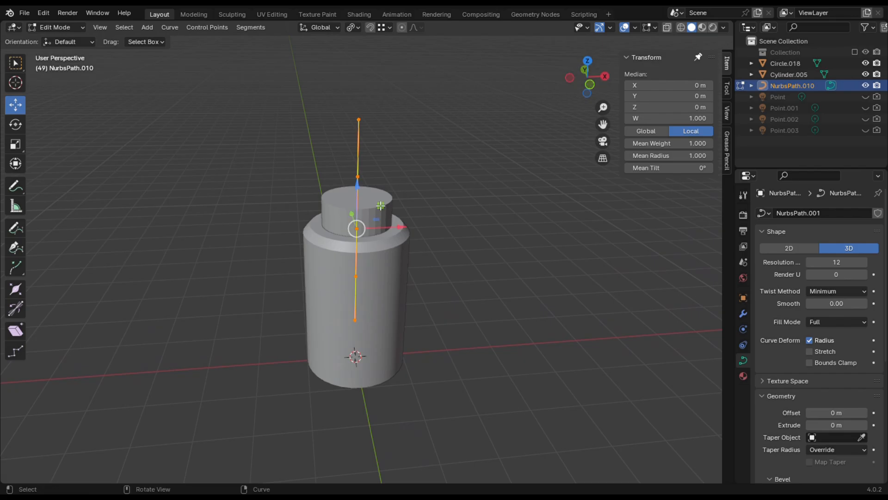
left_click_drag(362, 194, 361, 145)
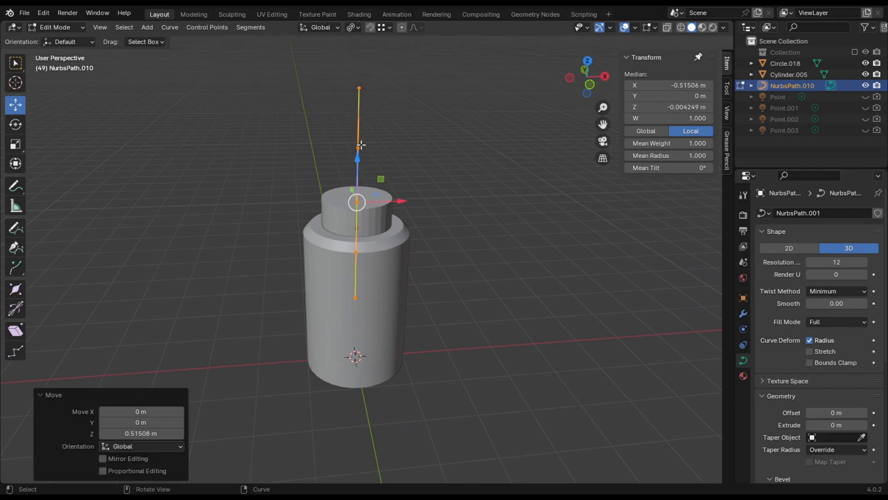
- Bend the path into a hook by pulling its top control point sideways and down and raising the neighbouring point well above it
left_click(361, 88)
left_click_drag(359, 86, 293, 145)
left_click(359, 150)
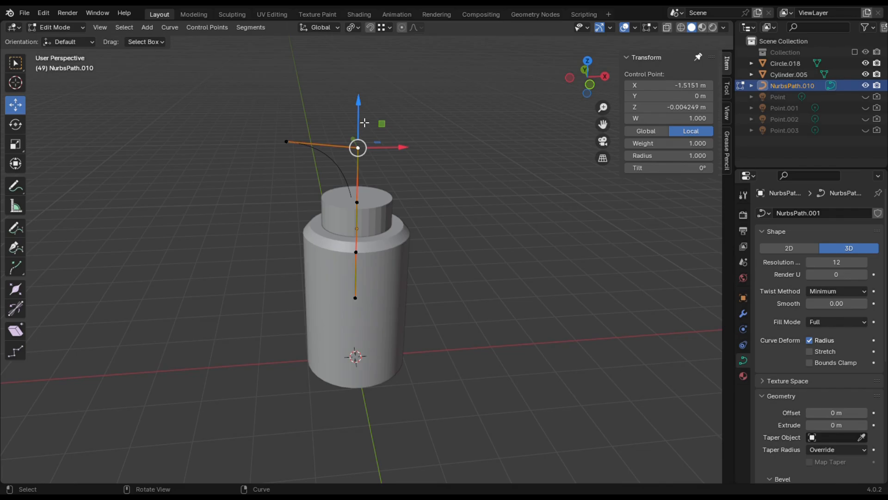
left_click_drag(364, 123, 383, 94)
- Select all control points of the path and give the curve a round bevel depth of 0.09 m
scroll(379, 127, "down", 3)
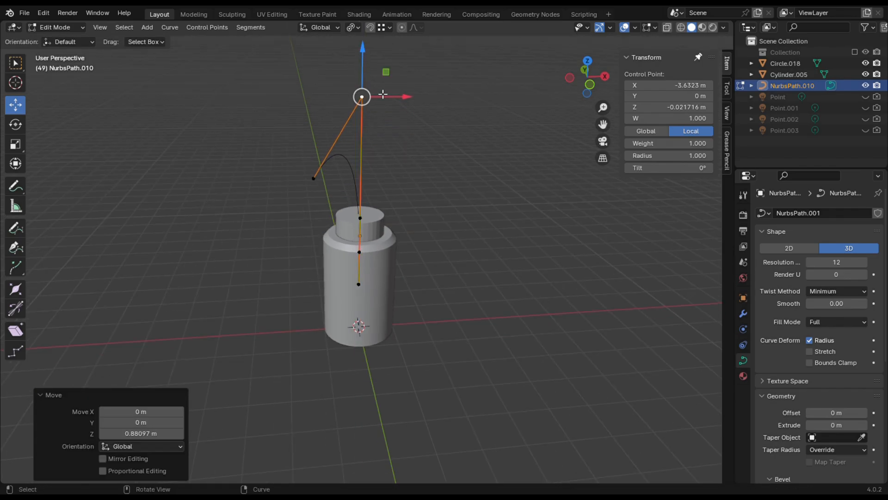
scroll(833, 369, "down", 6)
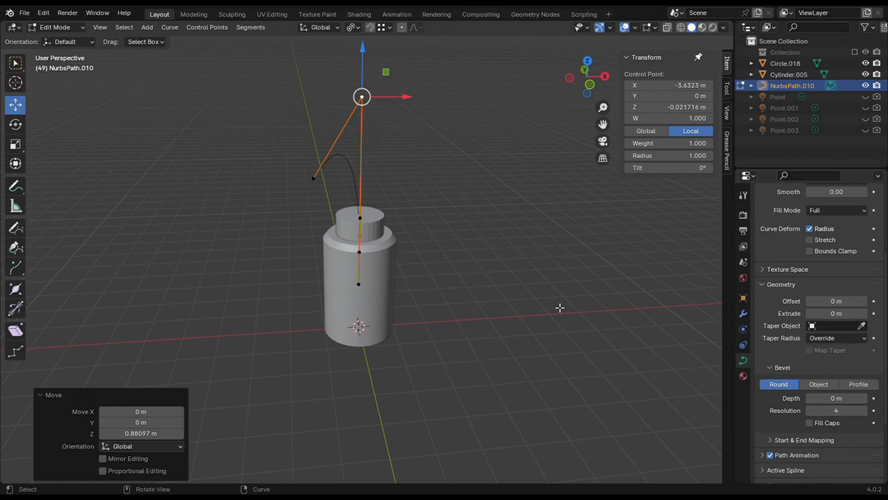
scroll(494, 298, "down", 1)
key("a")
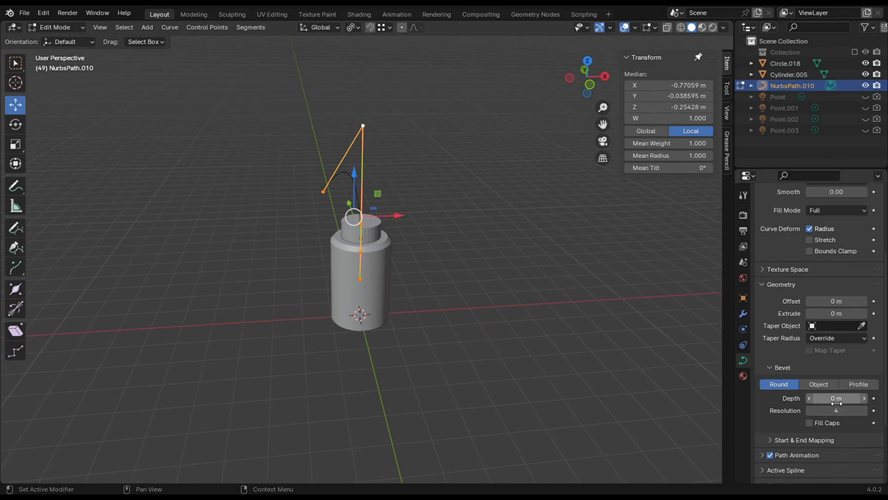
left_click_drag(837, 401, 856, 401)
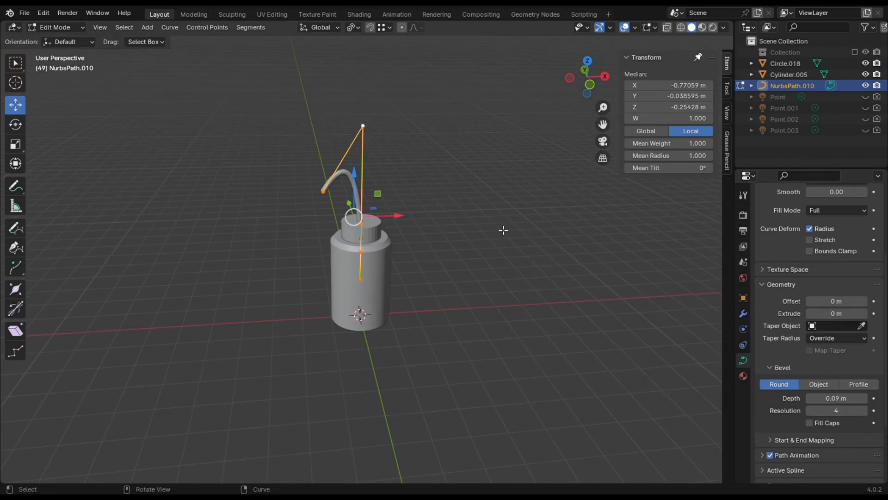
- Lower the control point at the tube's free tip about 0.42 m and move it about 0.22 m outward along negative X
left_click_drag(584, 82, 568, 66)
scroll(356, 173, "up", 2)
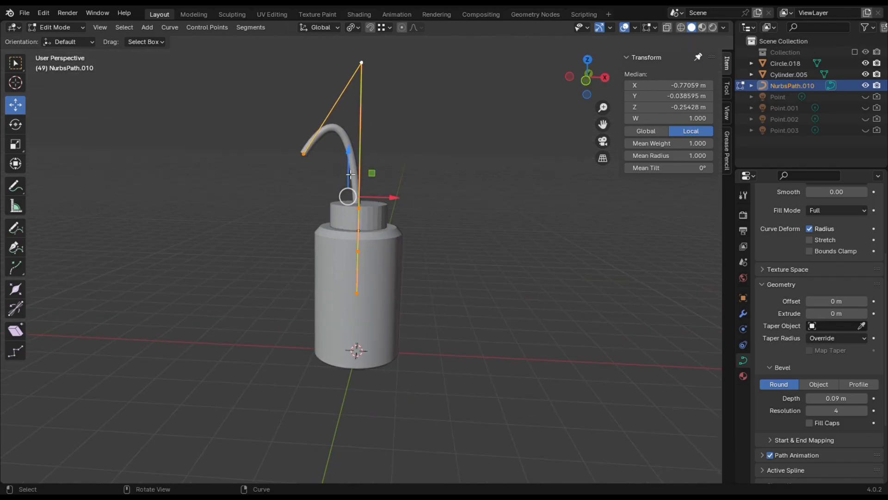
left_click(304, 154)
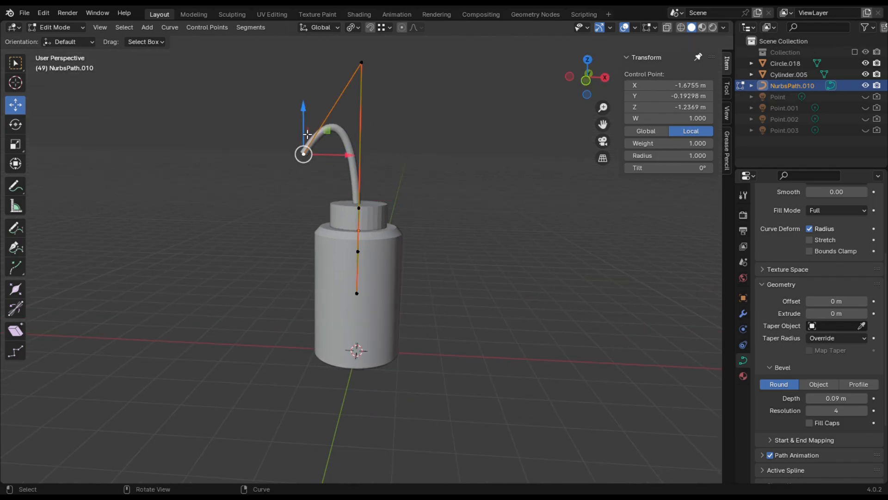
left_click_drag(308, 134, 316, 181)
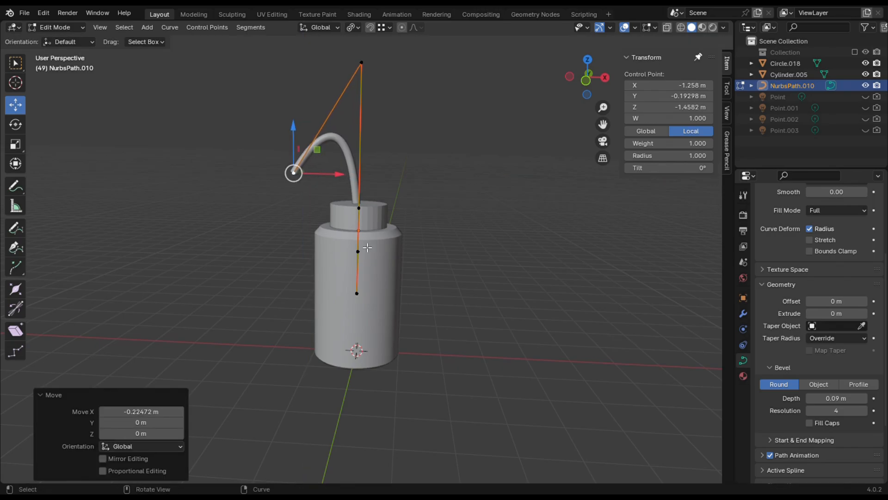
- Move the path's bottom control point down about 1.41 m along Z to the base of the bottle
left_click(357, 293)
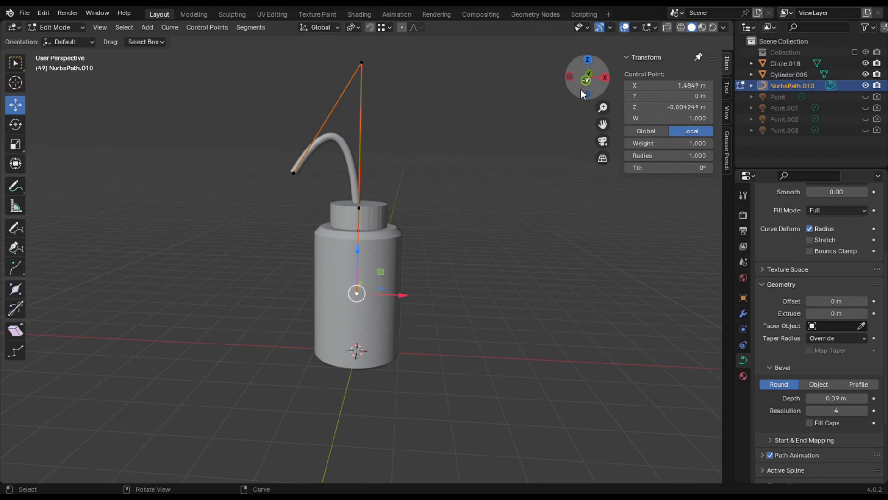
left_click_drag(588, 77, 594, 78)
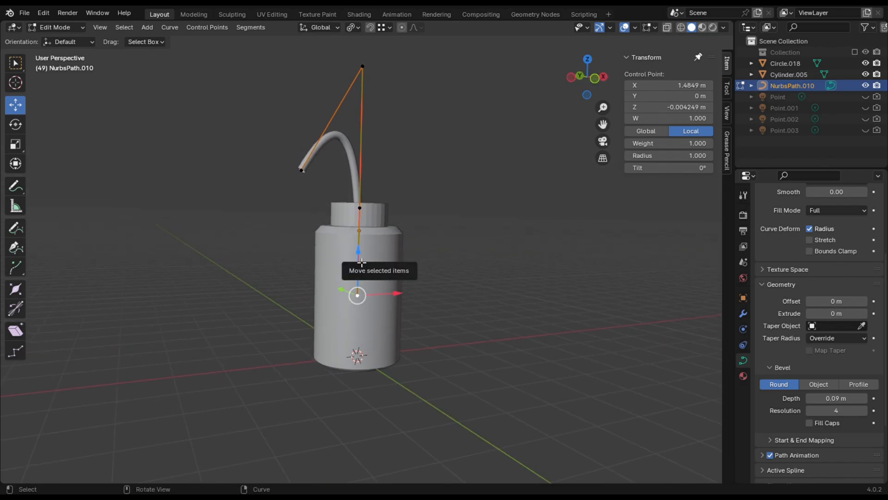
left_click_drag(359, 267, 359, 326)
left_click_drag(586, 82, 509, 80)
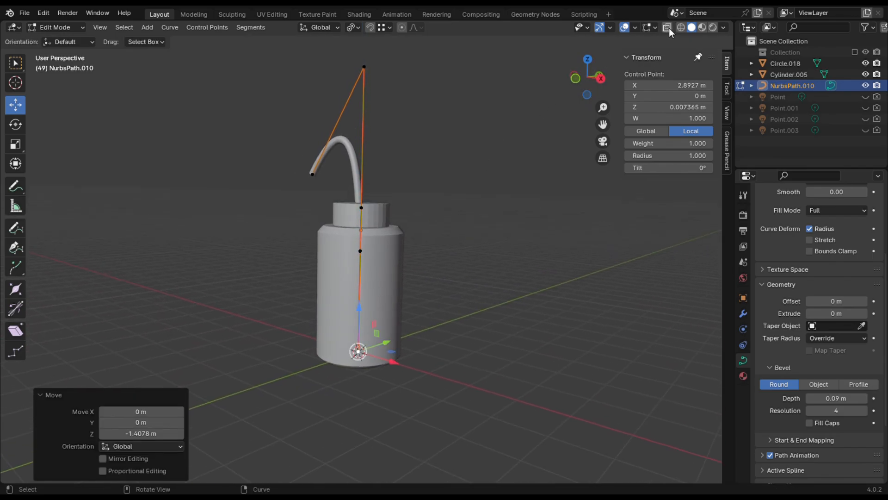
- Use X-ray display to raise the tube's bottom control point about 0.183 m along Z, clear of the bottle floor
left_click(668, 28)
left_click(483, 180)
scroll(438, 208, "up", 1)
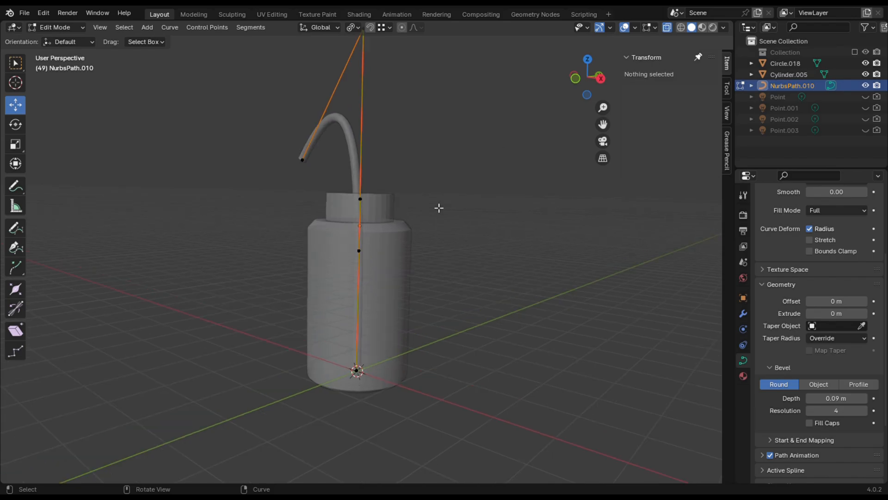
left_click_drag(591, 84, 553, 134)
scroll(381, 298, "up", 3)
left_click(348, 452)
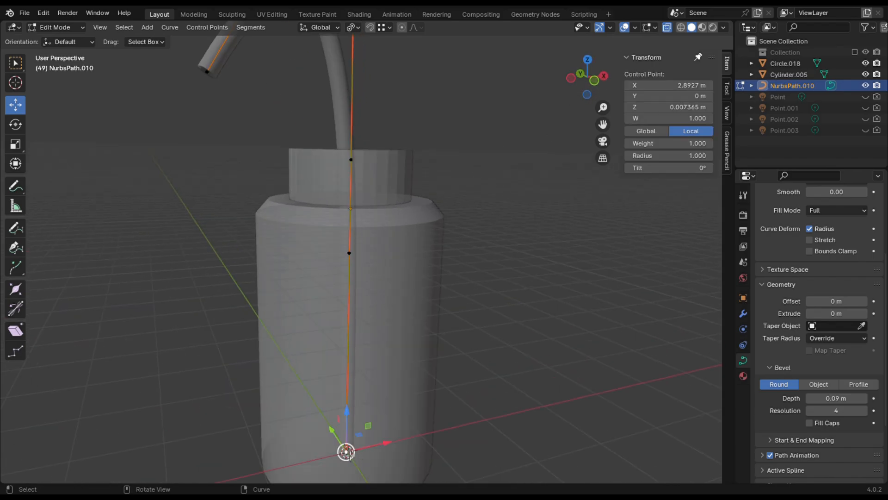
left_click_drag(348, 431, 353, 415)
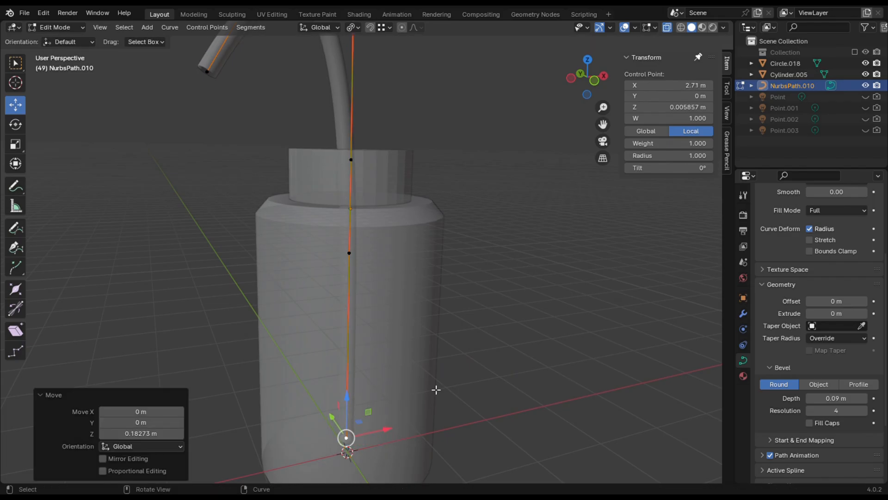
mouse_move(590, 72)
left_mouse_down()
mouse_move(600, 49)
mouse_move(594, 70)
left_mouse_up()
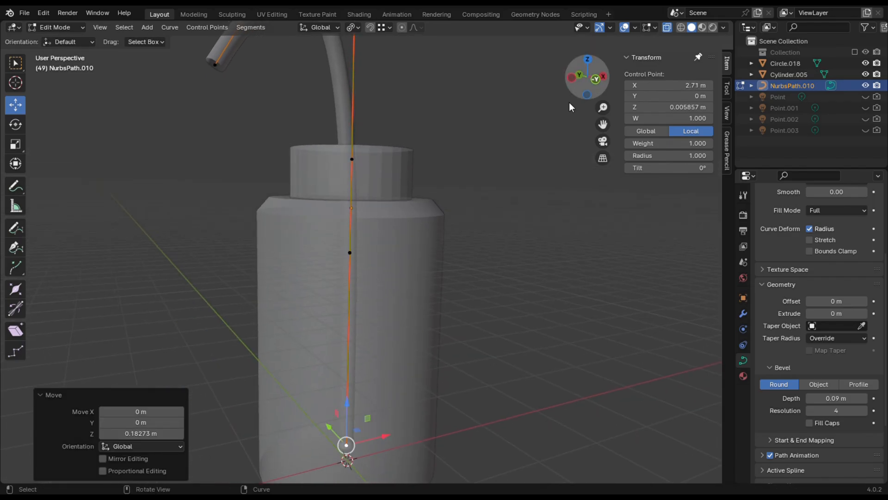
scroll(543, 164, "down", 2)
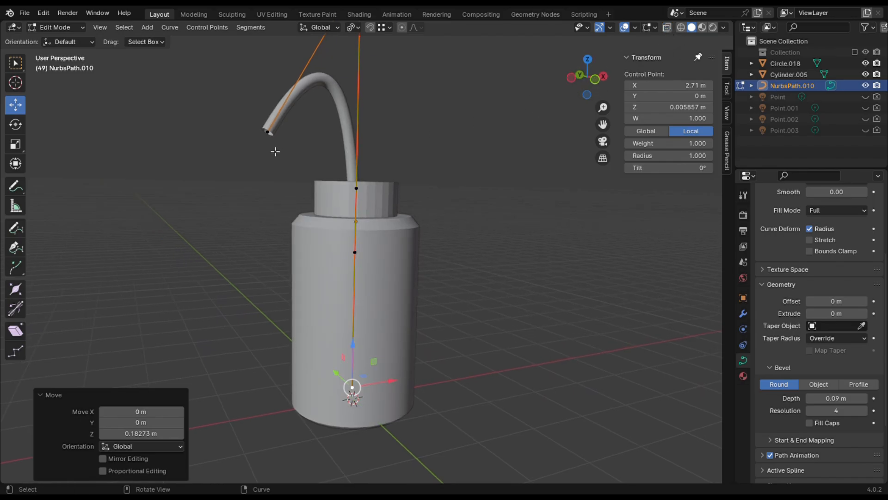
- Taper the tube's free tip by setting that control point's radius to about 0.63, and clear the selection
left_click(271, 135)
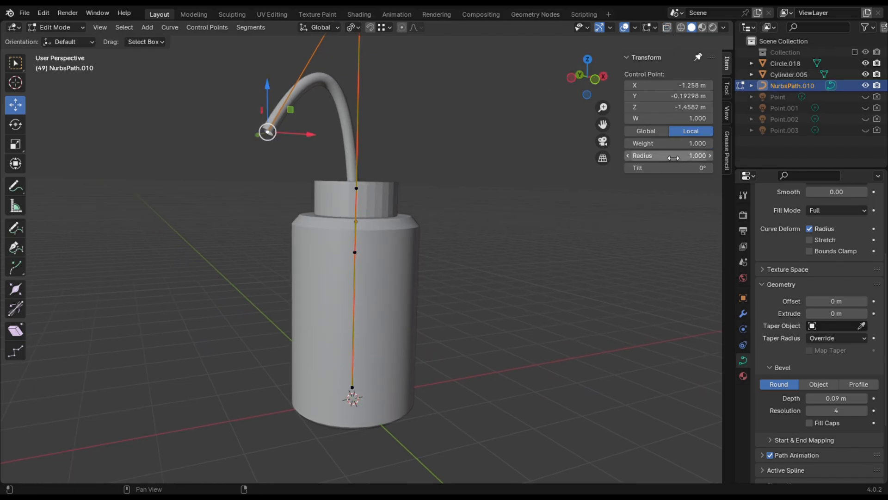
left_click_drag(669, 156, 662, 155)
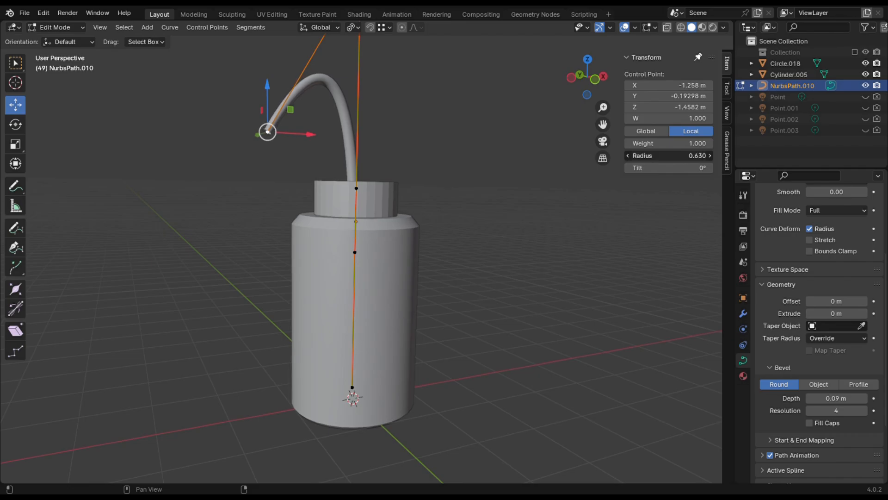
left_click(460, 125)
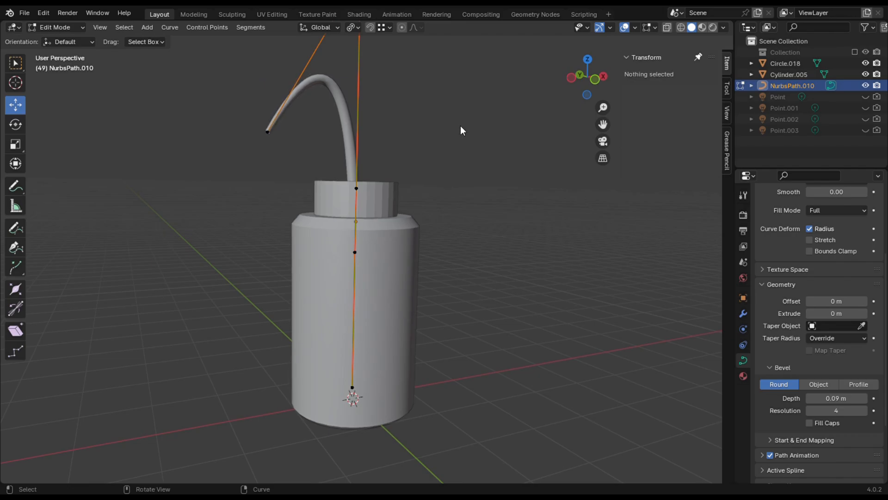
left_click_drag(588, 77, 570, 79)
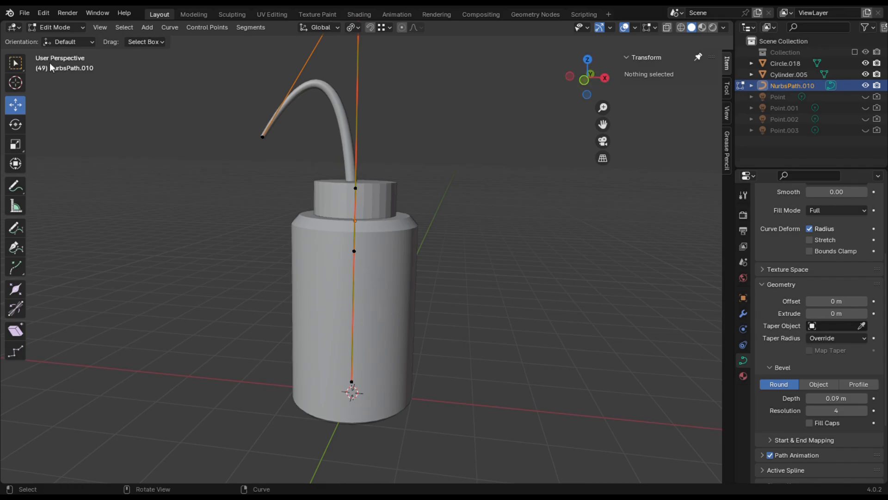
- Return to Object Mode and shift the tube about 0.062 m along X in the top view
left_click(69, 28)
left_click(68, 37)
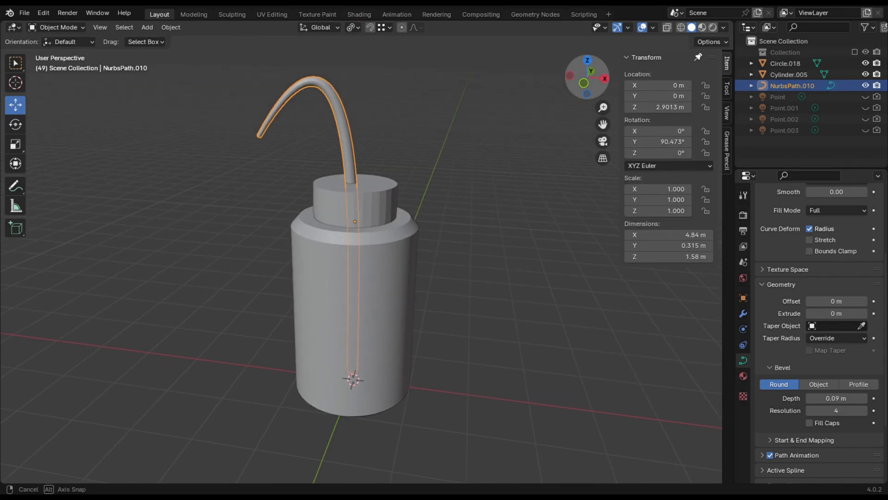
left_click(587, 60)
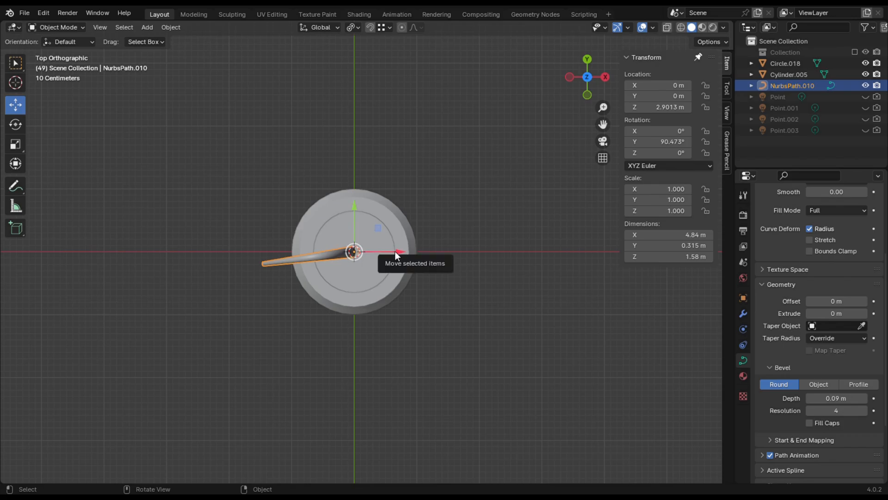
left_click_drag(390, 253, 405, 256)
left_click(475, 219)
left_click_drag(586, 78, 618, 94)
- Convert the curved tube to a mesh
left_click(343, 119)
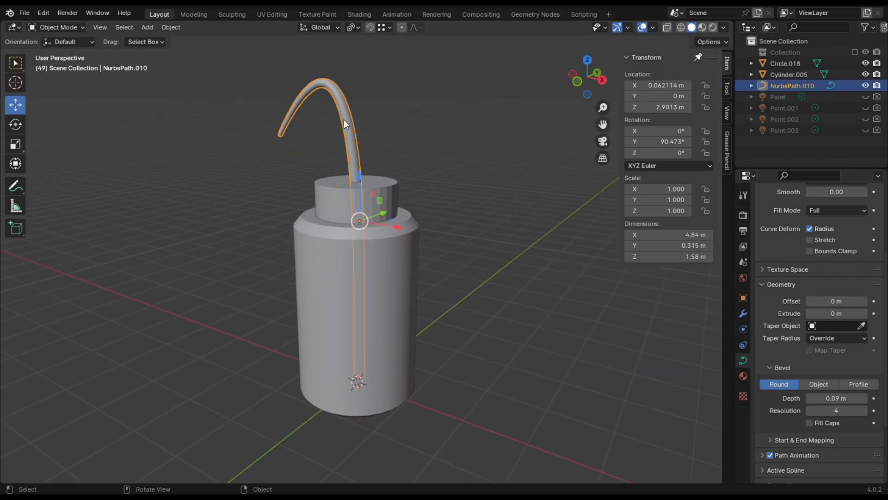
right_click(343, 119)
mouse_move(324, 157)
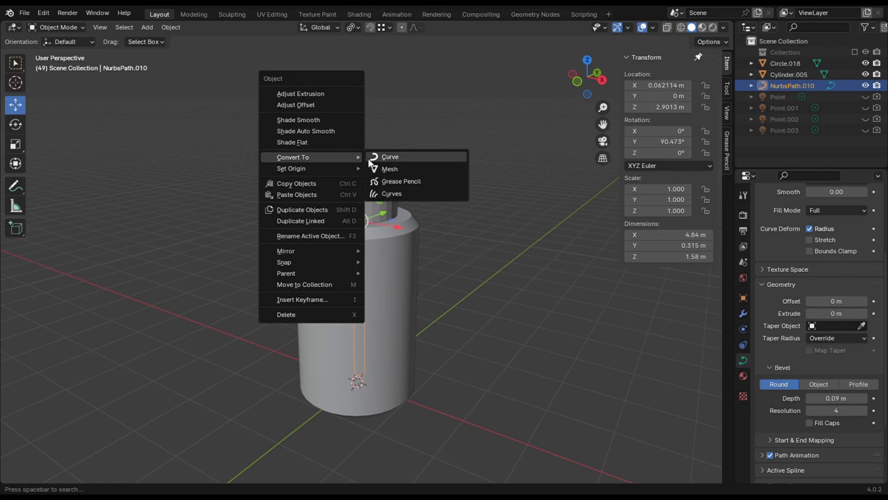
left_click(388, 169)
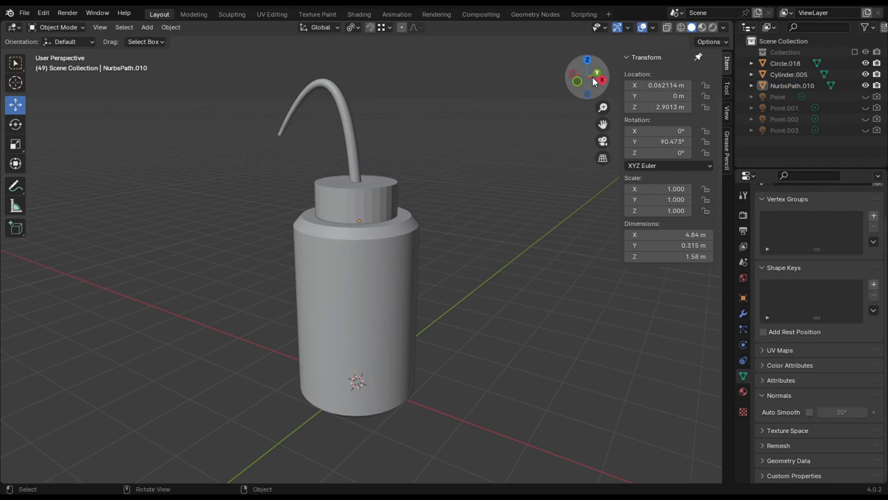
- Switch to the Shading workspace with rendered viewport shading and unhide the lights Point, Point.001 and Point.002
left_click_drag(593, 77, 382, 50)
left_click(360, 15)
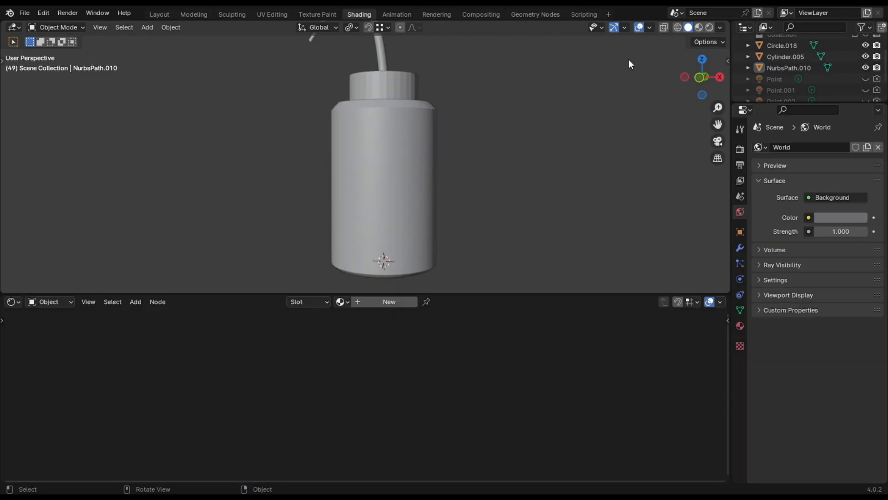
left_click(710, 28)
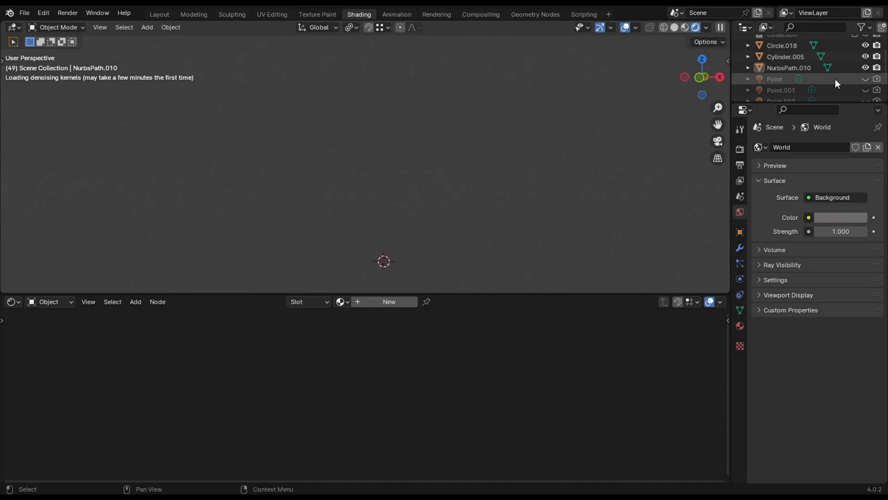
left_click(866, 79)
left_click(865, 90)
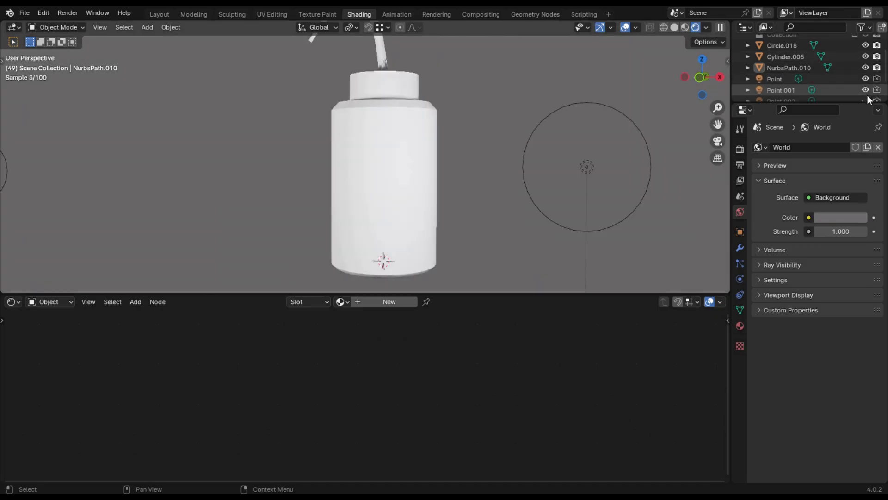
scroll(866, 95, "down", 1)
left_click(866, 79)
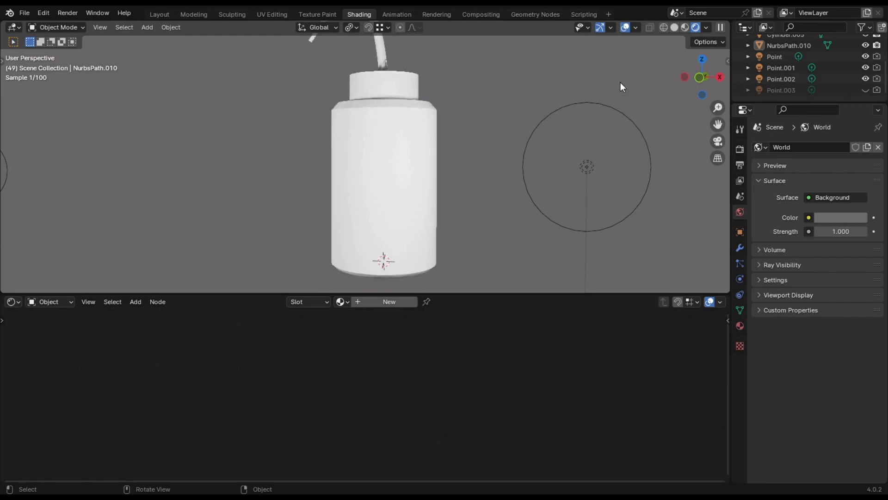
- Give the bottle body a new material with a pale pinkish base color and an alpha of 0.645
middle_click_drag(707, 74, 708, 79)
scroll(571, 129, "down", 4)
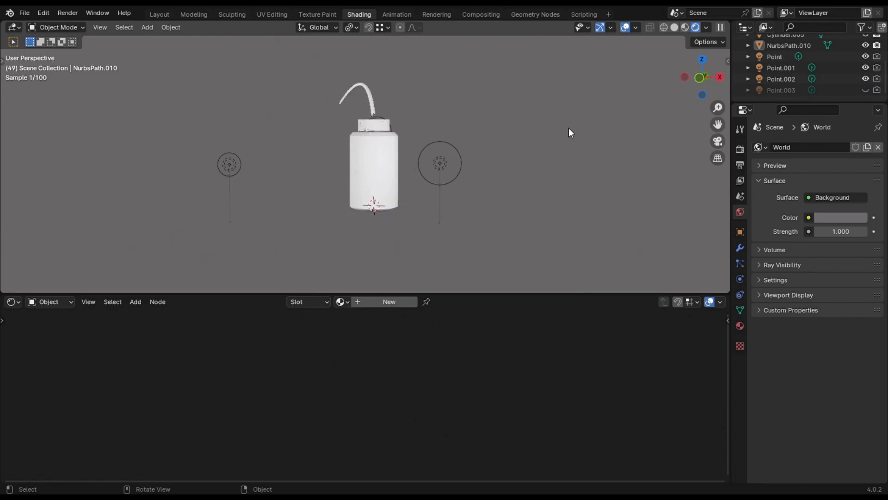
scroll(568, 128, "up", 2)
mouse_move(698, 81)
left_mouse_down()
mouse_move(683, 91)
mouse_move(696, 80)
left_mouse_up()
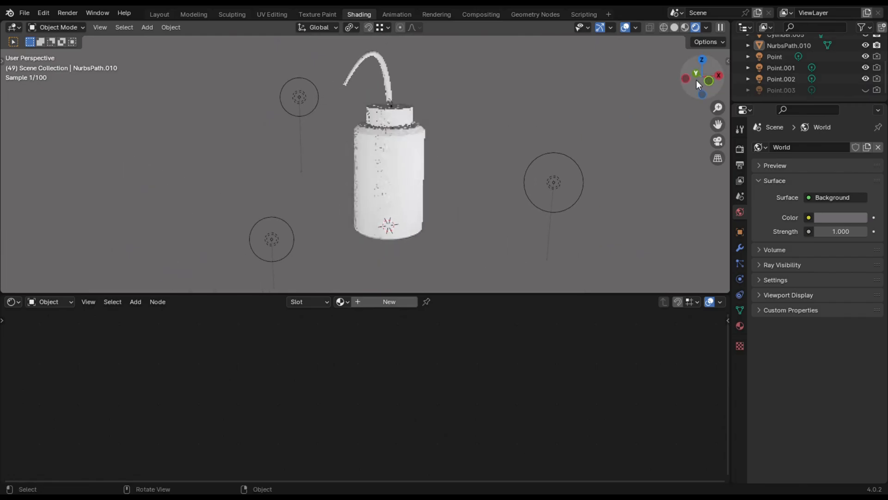
left_click(393, 179)
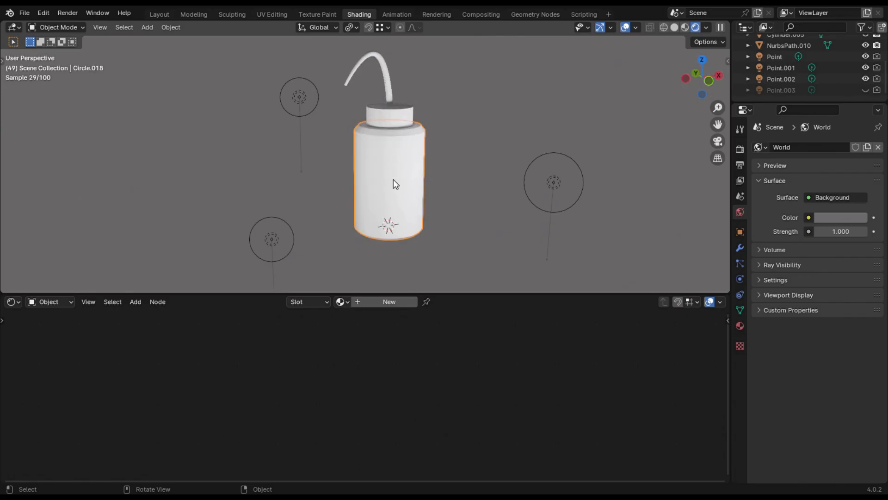
left_click(358, 301)
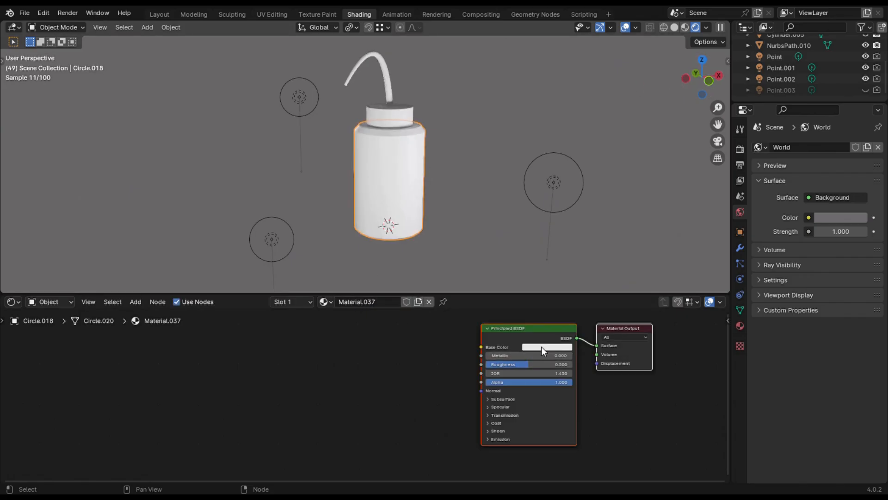
left_click(543, 346)
left_click_drag(603, 228, 603, 233)
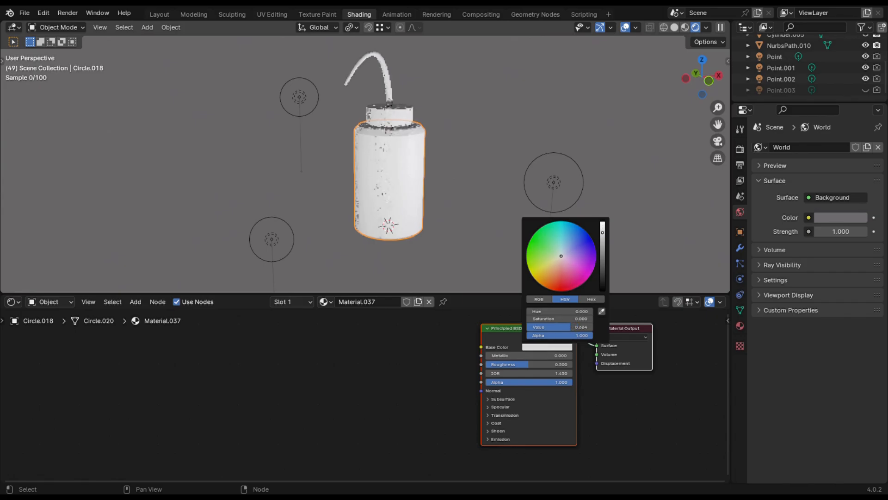
left_click_drag(561, 256, 560, 258)
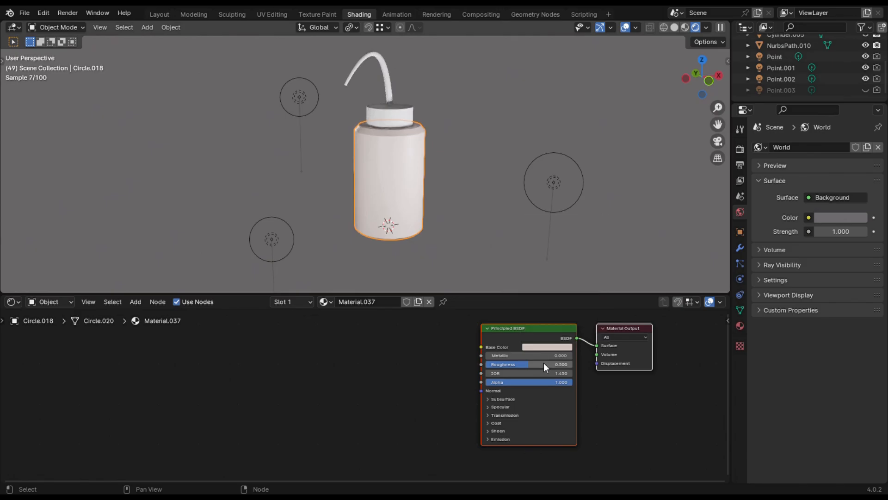
left_click_drag(560, 382, 565, 382)
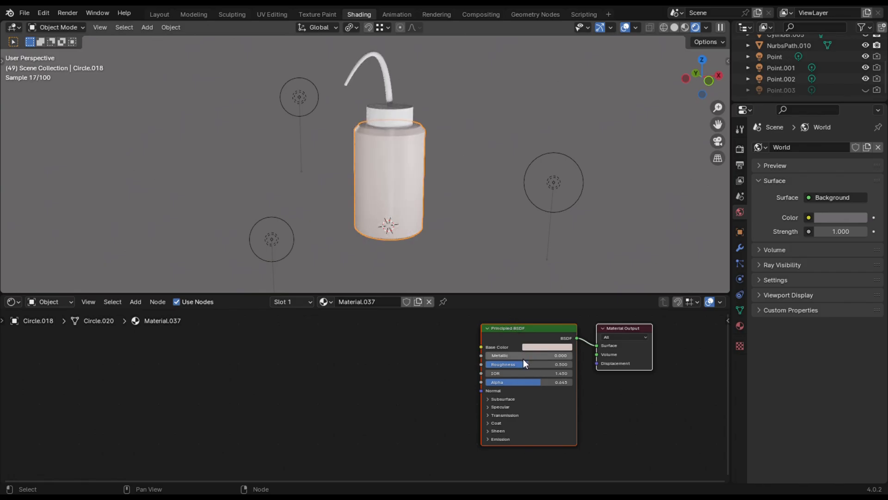
- Give the cap cylinder a new material with a light pink base color of hue 0.021 and saturation 0.232
left_click(405, 112)
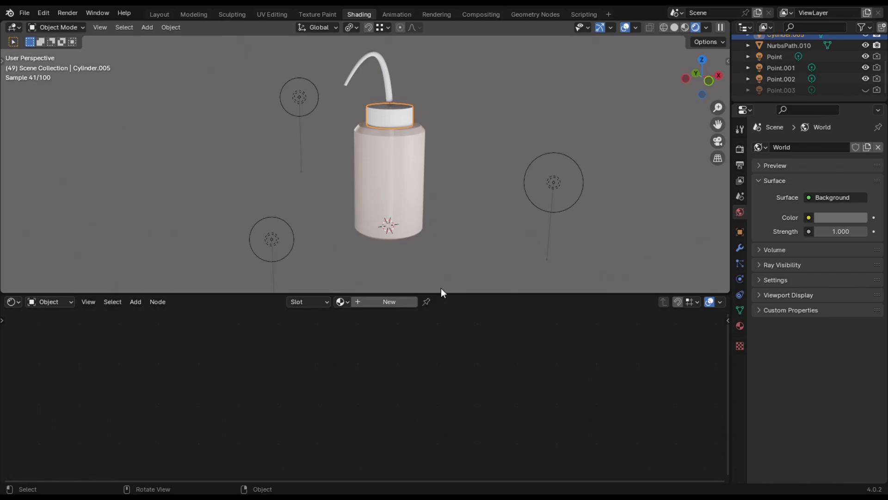
left_click(382, 306)
left_click(540, 347)
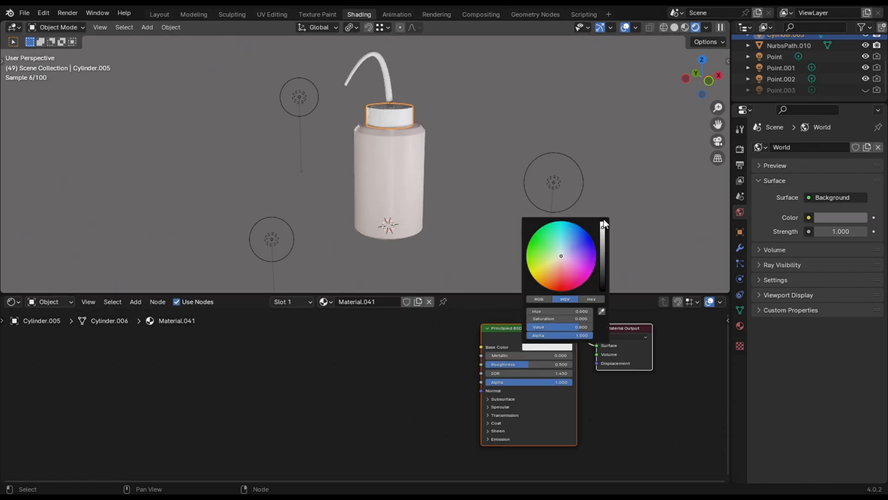
left_click_drag(602, 229, 561, 258)
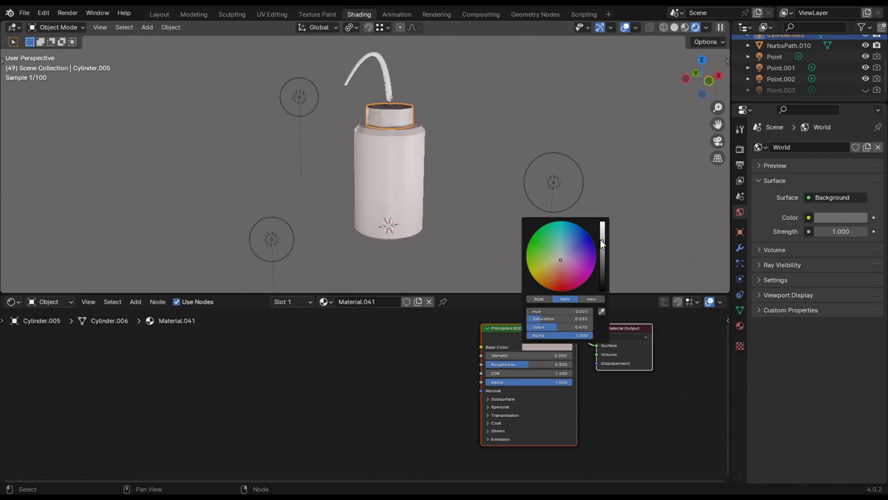
left_click_drag(601, 240, 602, 233)
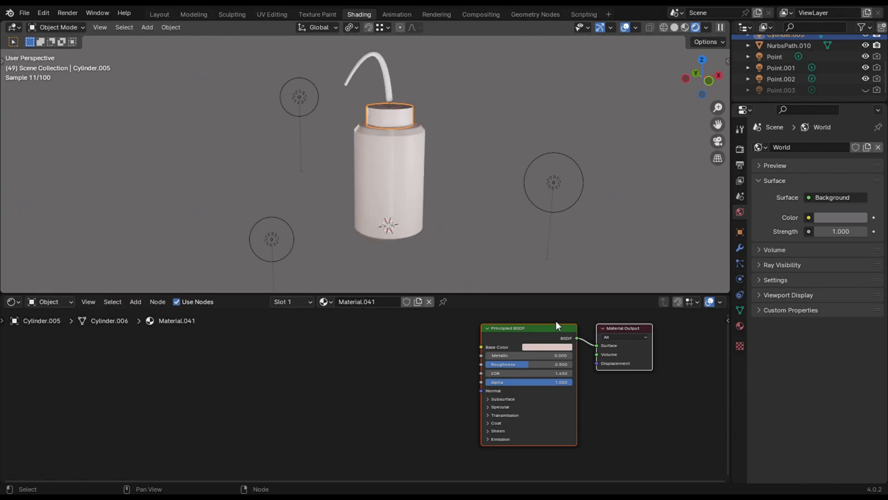
- Raise the cap material's roughness to about 0.85 and shift its base color to a slightly warmer, peachy light tone
scroll(486, 148, "up", 3)
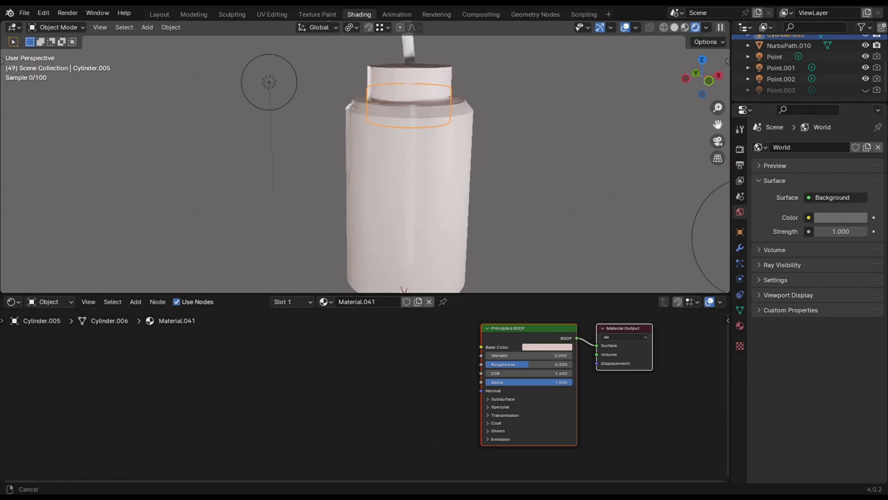
left_click_drag(713, 124, 581, 259)
left_click_drag(530, 364, 559, 382)
left_click(550, 347)
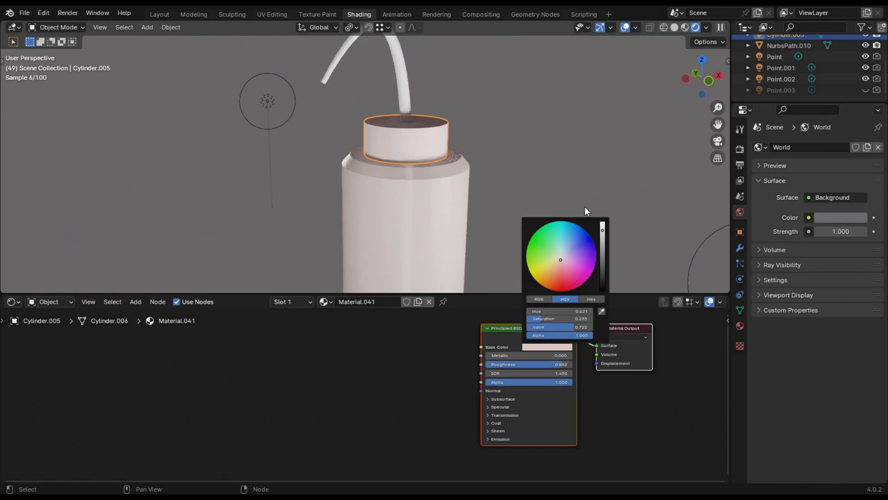
left_click_drag(559, 259, 559, 261)
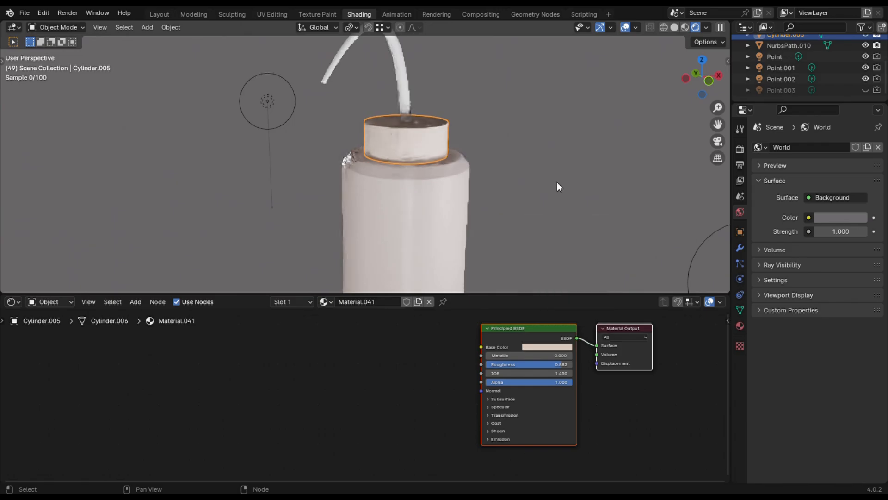
- Give the curved tube a new material with a roughness of 0.614 and an alpha of 0.559, leaving the base color white
left_click(400, 87)
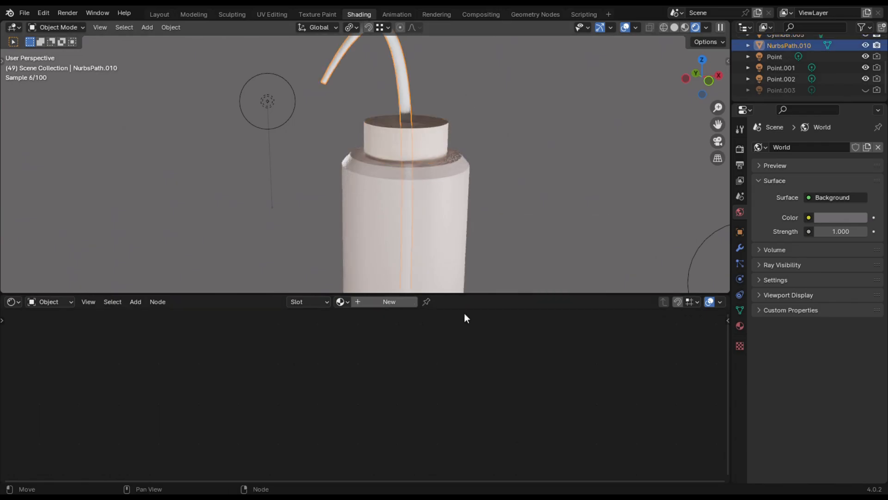
left_click(377, 304)
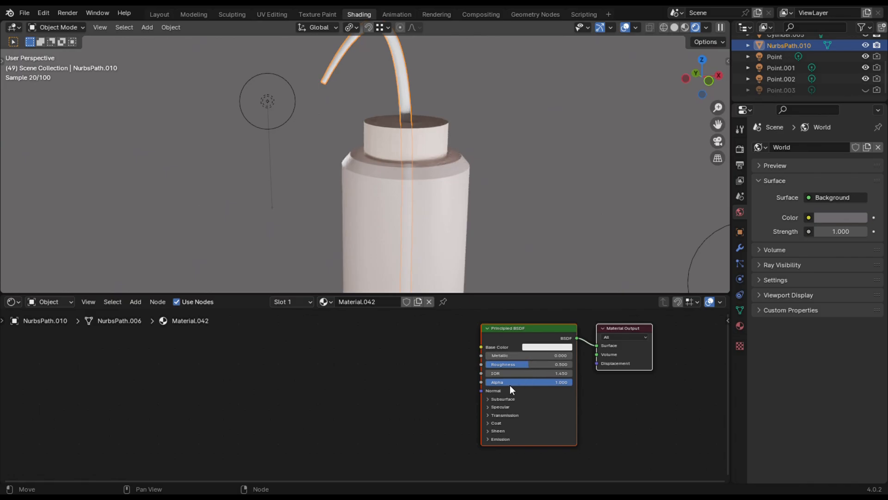
mouse_move(527, 367)
left_mouse_down()
mouse_move(558, 382)
mouse_move(535, 382)
left_mouse_up()
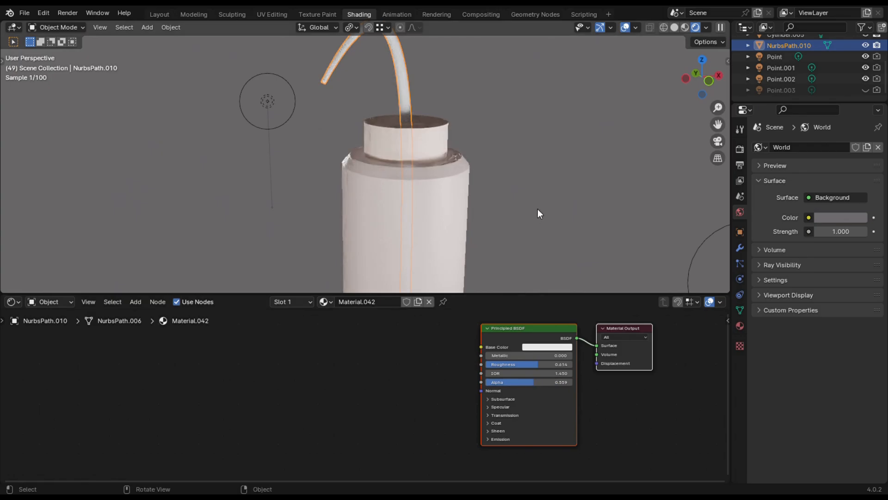
left_click(540, 207)
middle_click_drag(540, 207, 532, 215)
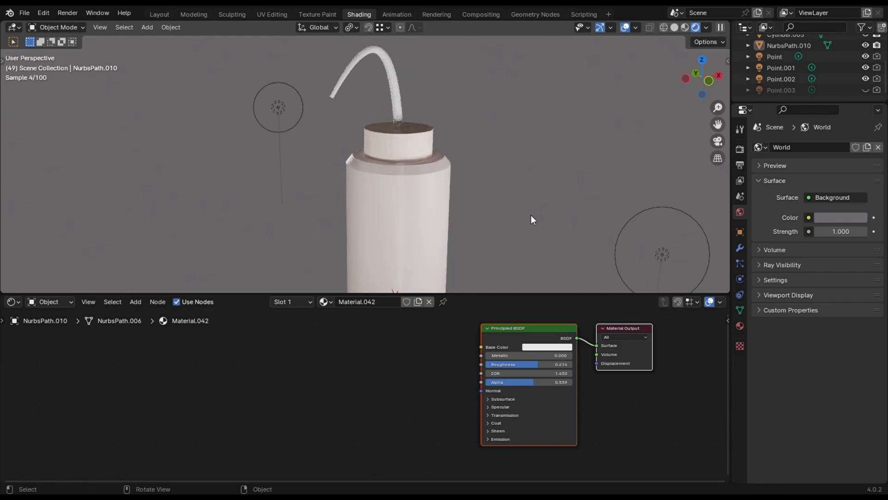
- Lower the bottle body material's alpha to 0.486 and check the whole bottle in the rendered view
left_click_drag(717, 124, 722, 83)
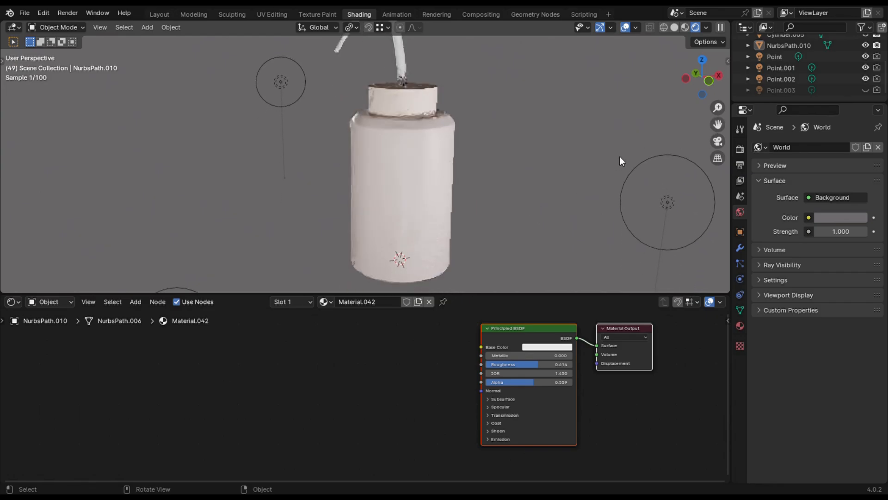
left_click(440, 206)
left_click_drag(540, 382, 527, 383)
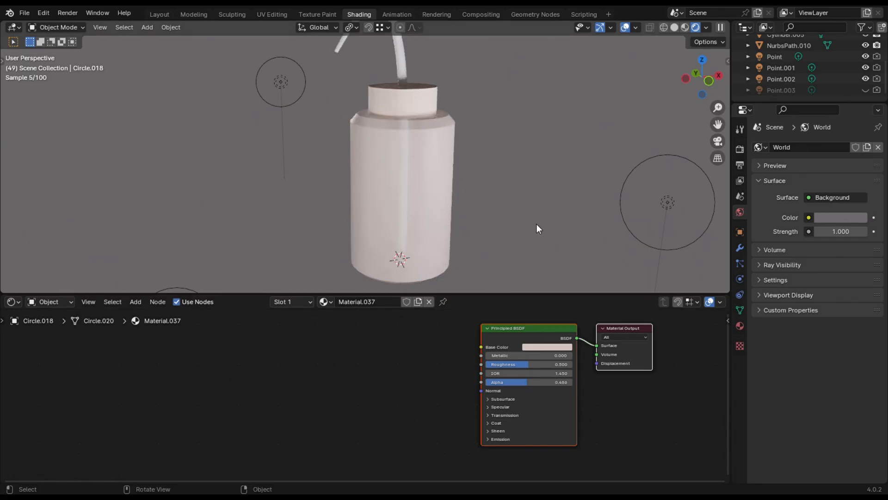
scroll(537, 222, "down", 1)
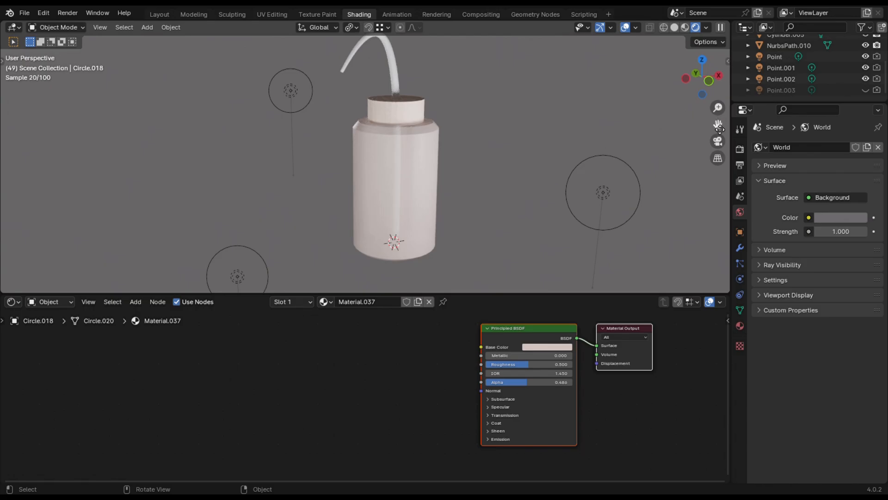
mouse_move(710, 94)
left_mouse_down()
mouse_move(718, 93)
mouse_move(615, 94)
mouse_move(743, 97)
mouse_move(732, 86)
mouse_move(726, 95)
left_mouse_up()
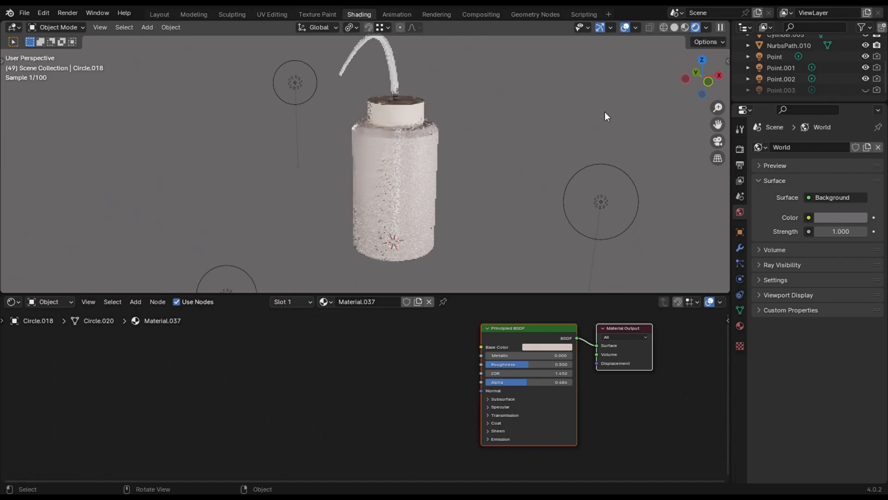
scroll(601, 114, "down", 2)
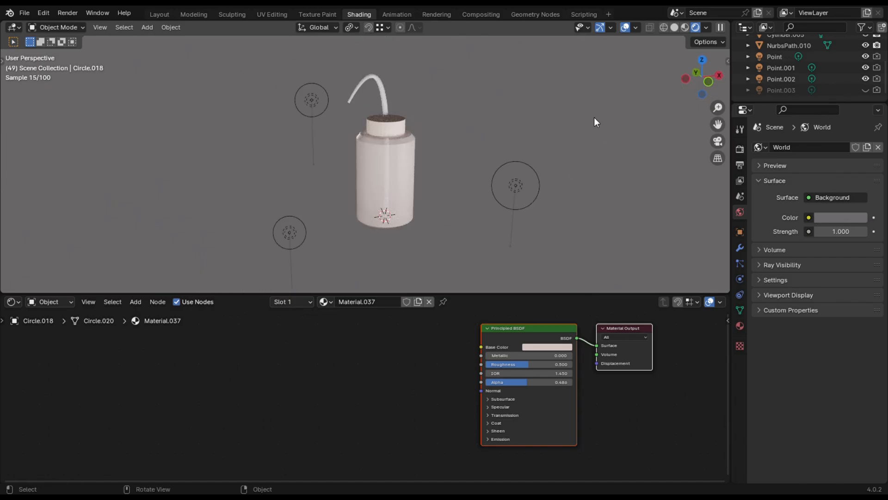
left_click_drag(704, 78, 701, 106)
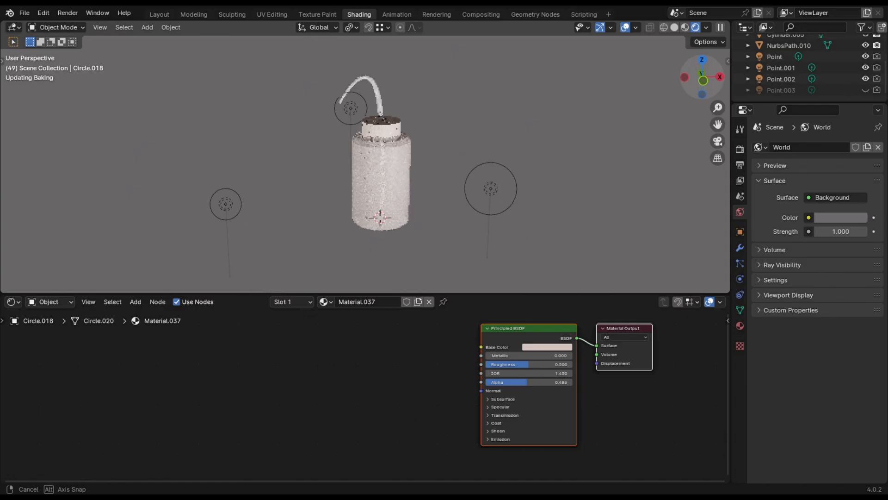